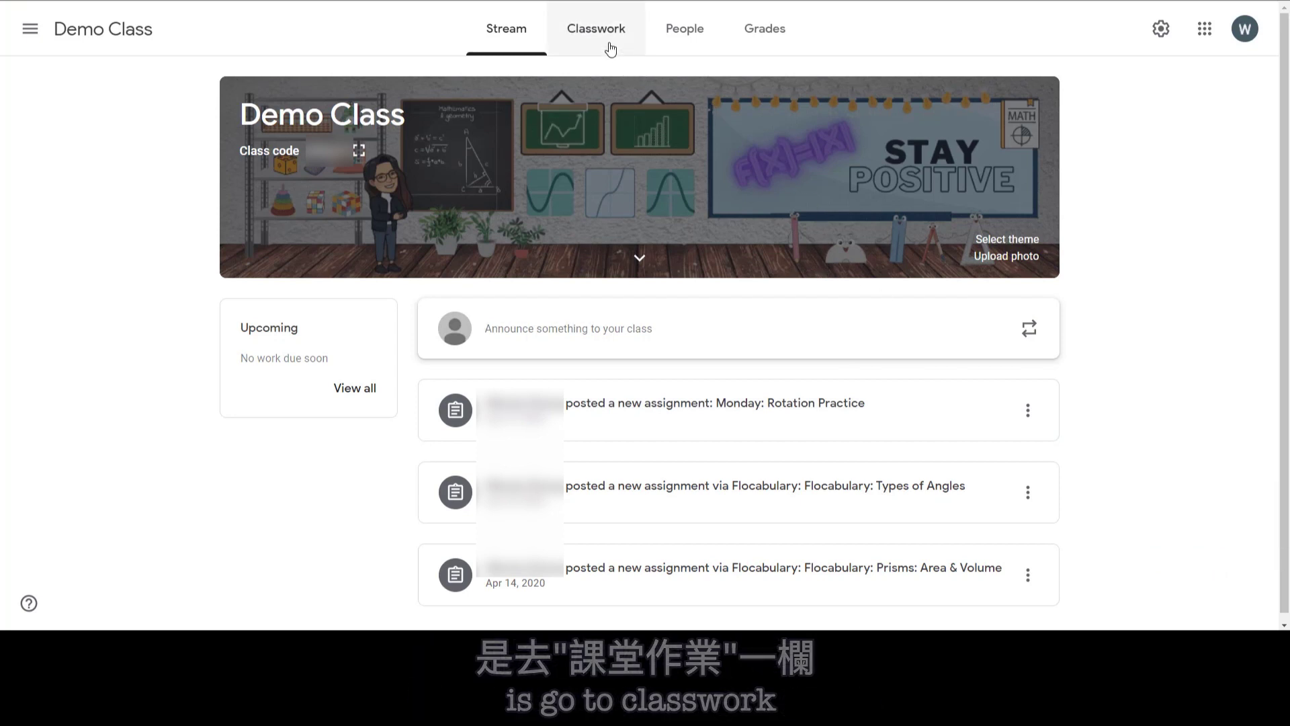
From Demo Class's Classwork page, create a new Assignment.
click(559, 35)
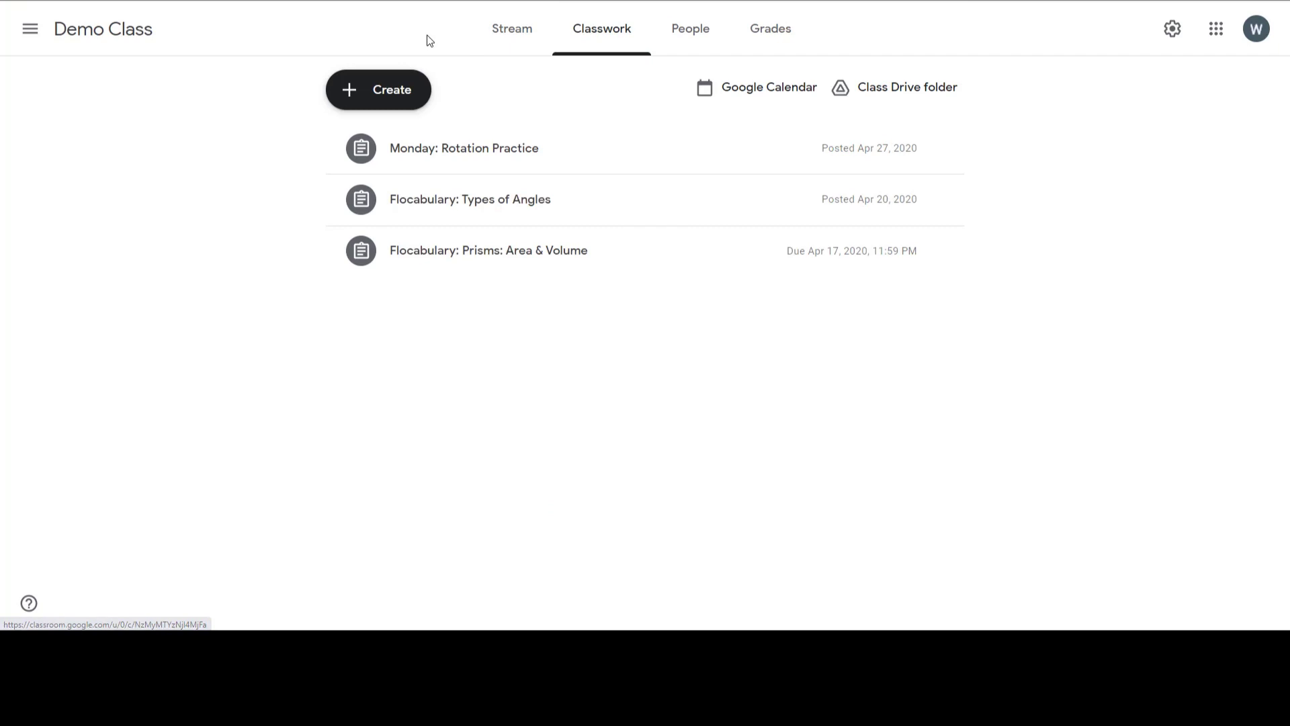
click(387, 105)
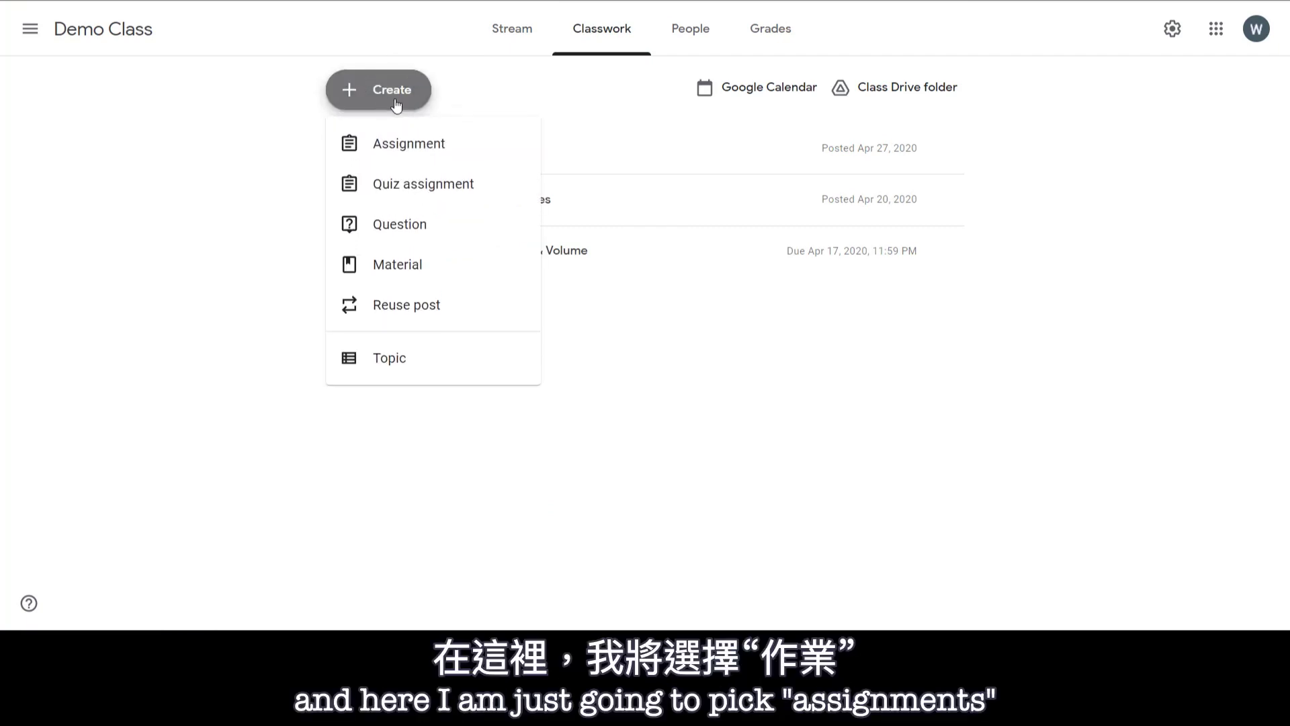
click(471, 144)
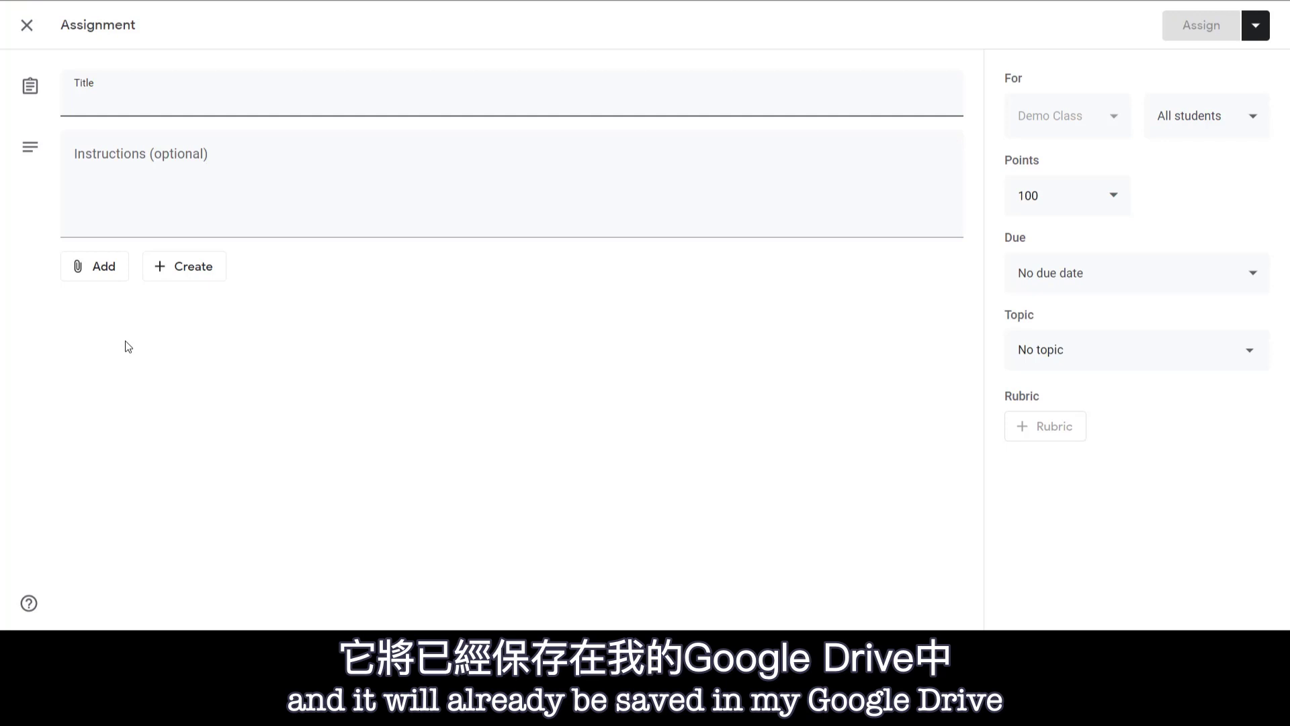
Attach the 'Graphing Activity Differentiated - Valentine's Day' Jamboard from Google Drive's Recent files.
click(117, 281)
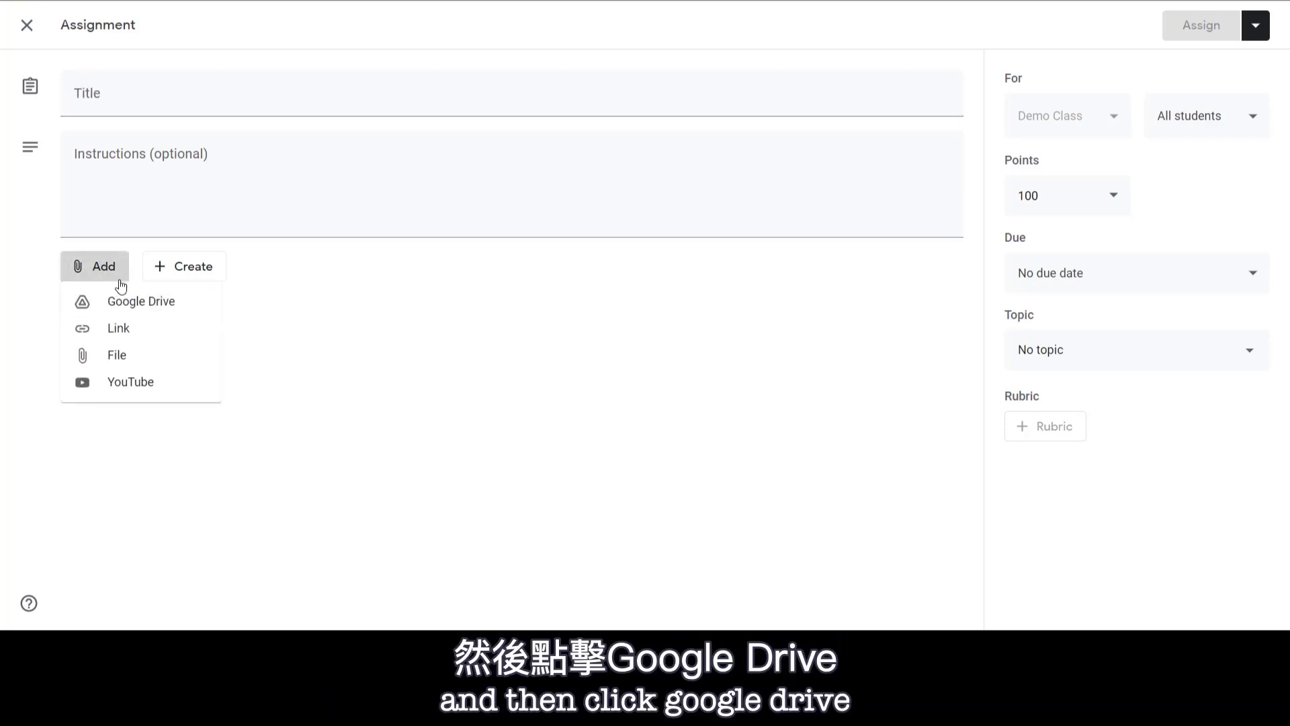
click(136, 302)
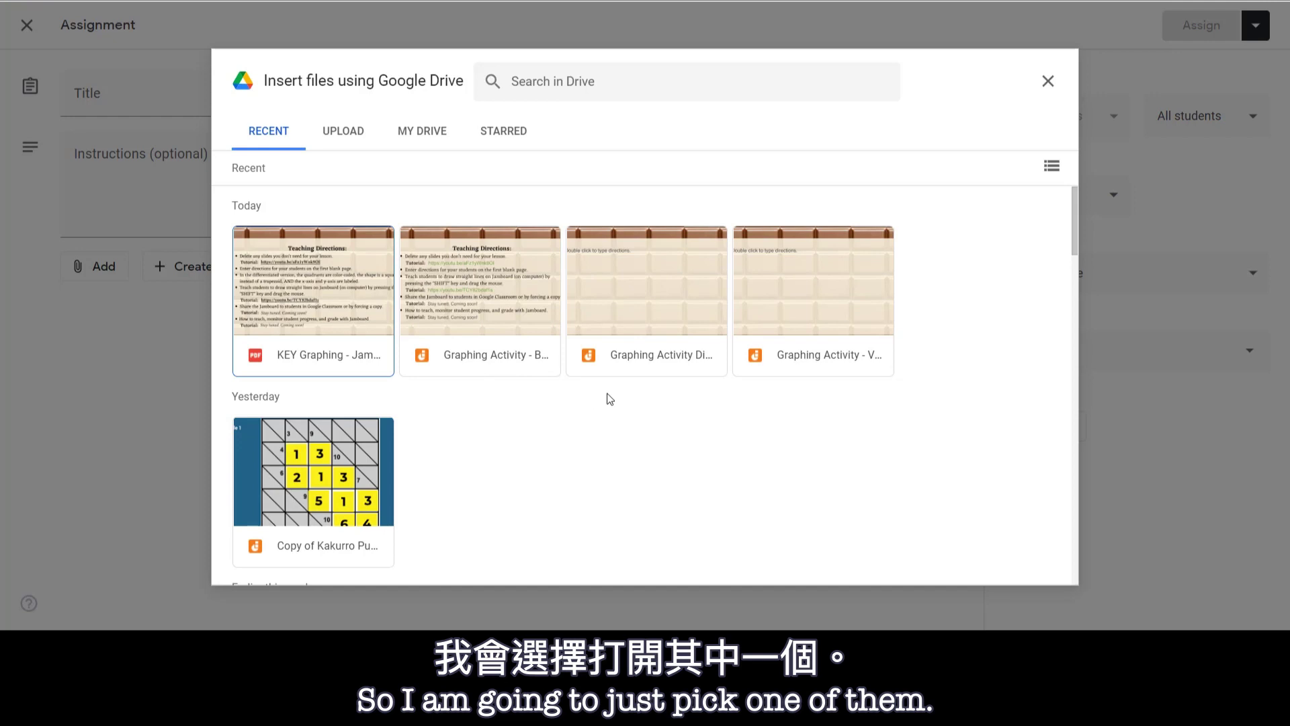
double_click(657, 357)
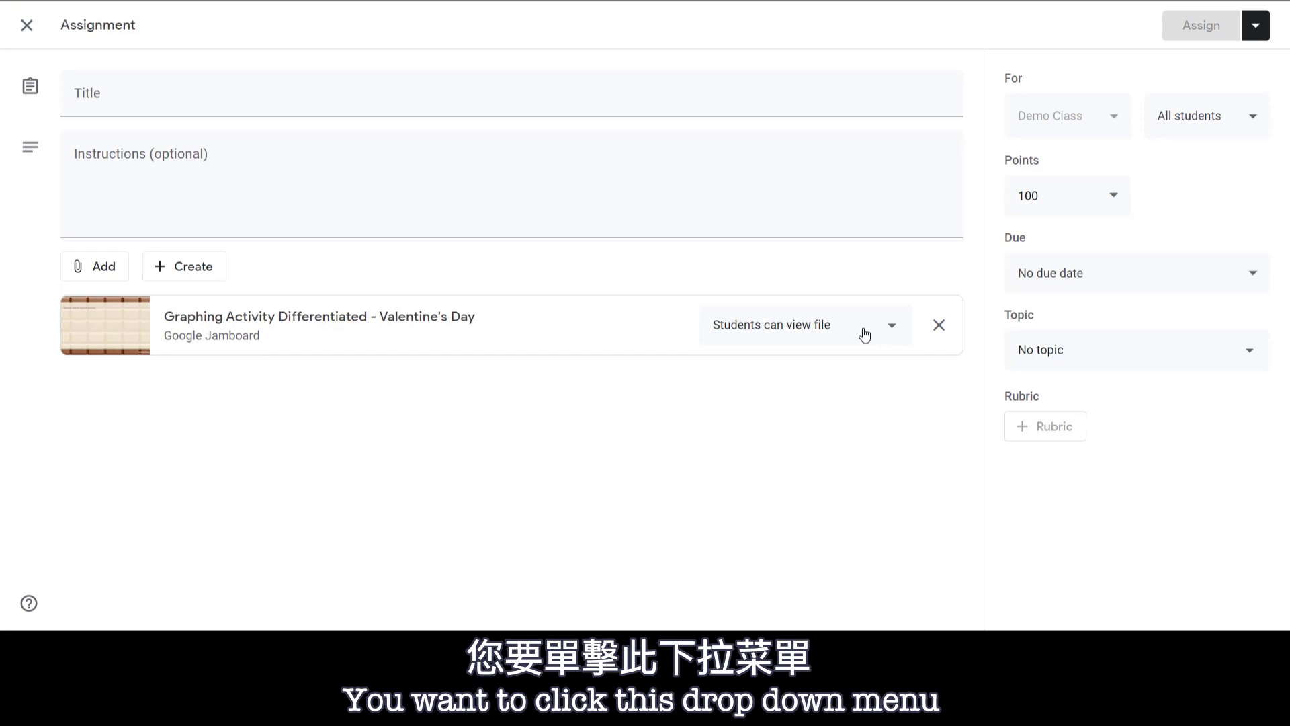
Set the Jamboard to 'Make a copy for each student', title it JAMBOARD, and assign it.
click(864, 331)
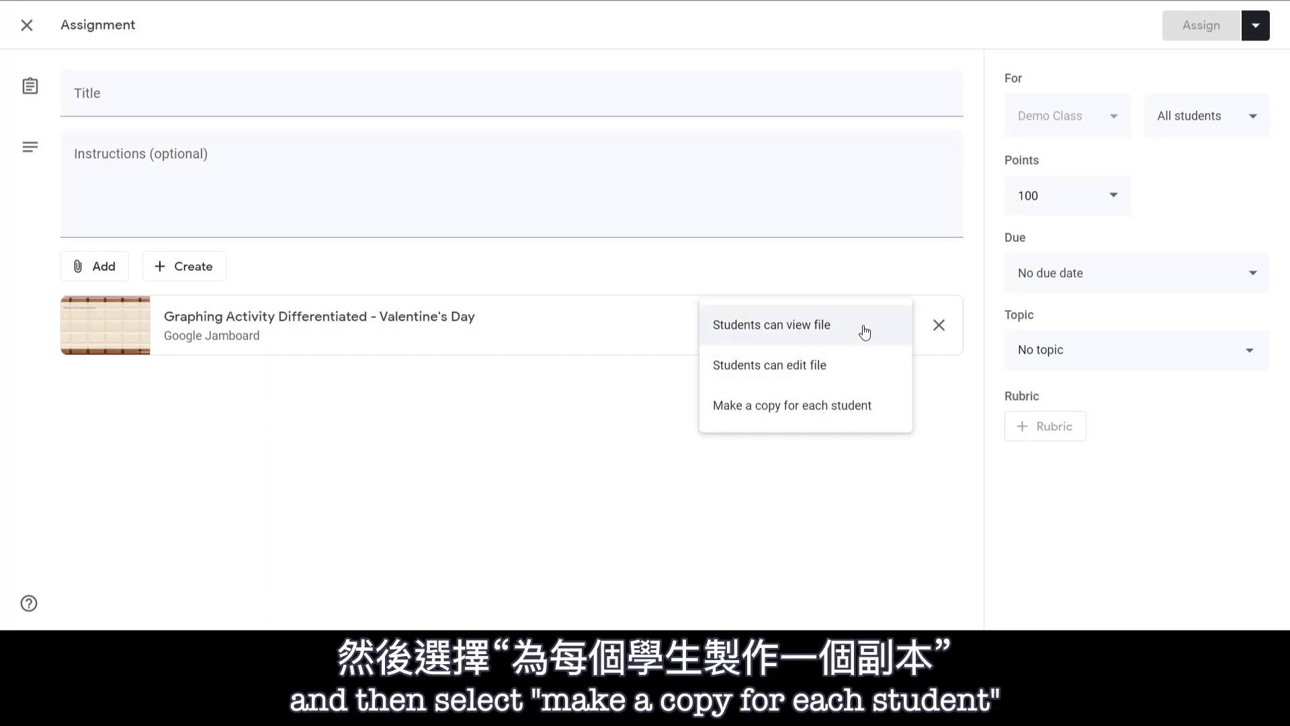
click(890, 418)
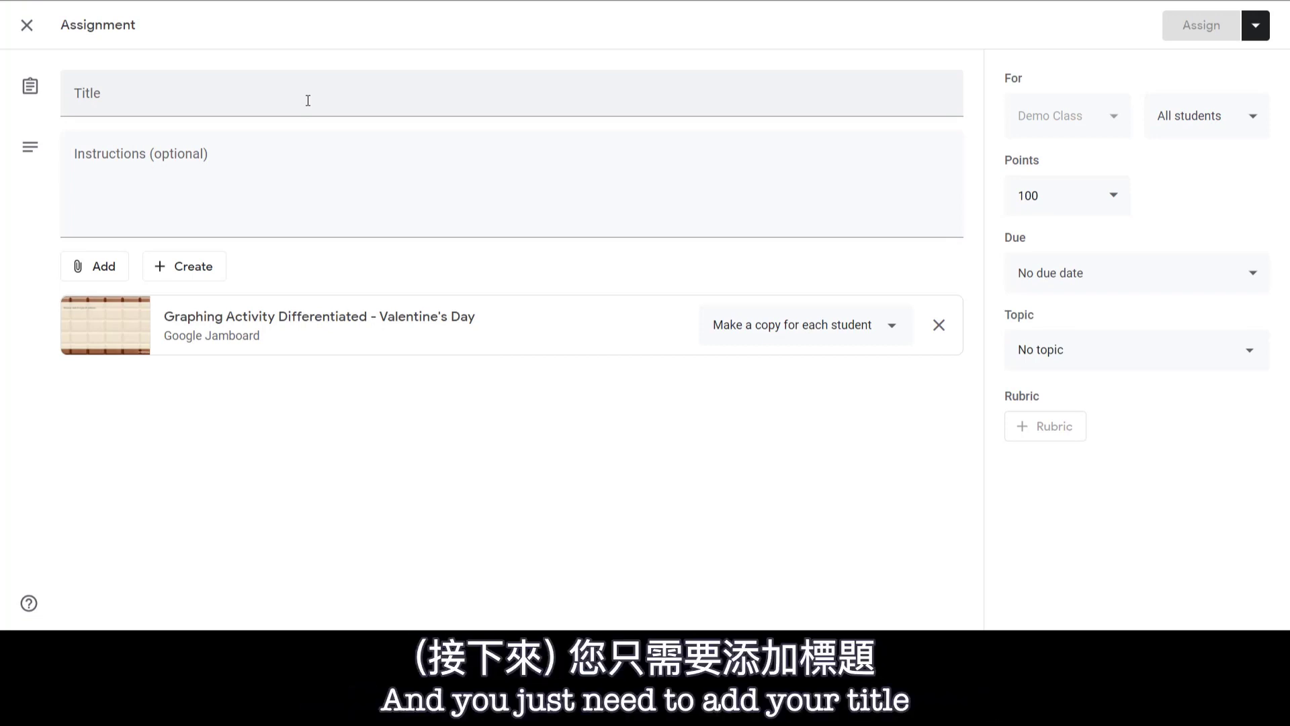
click(258, 113)
text(JAMBOARD)
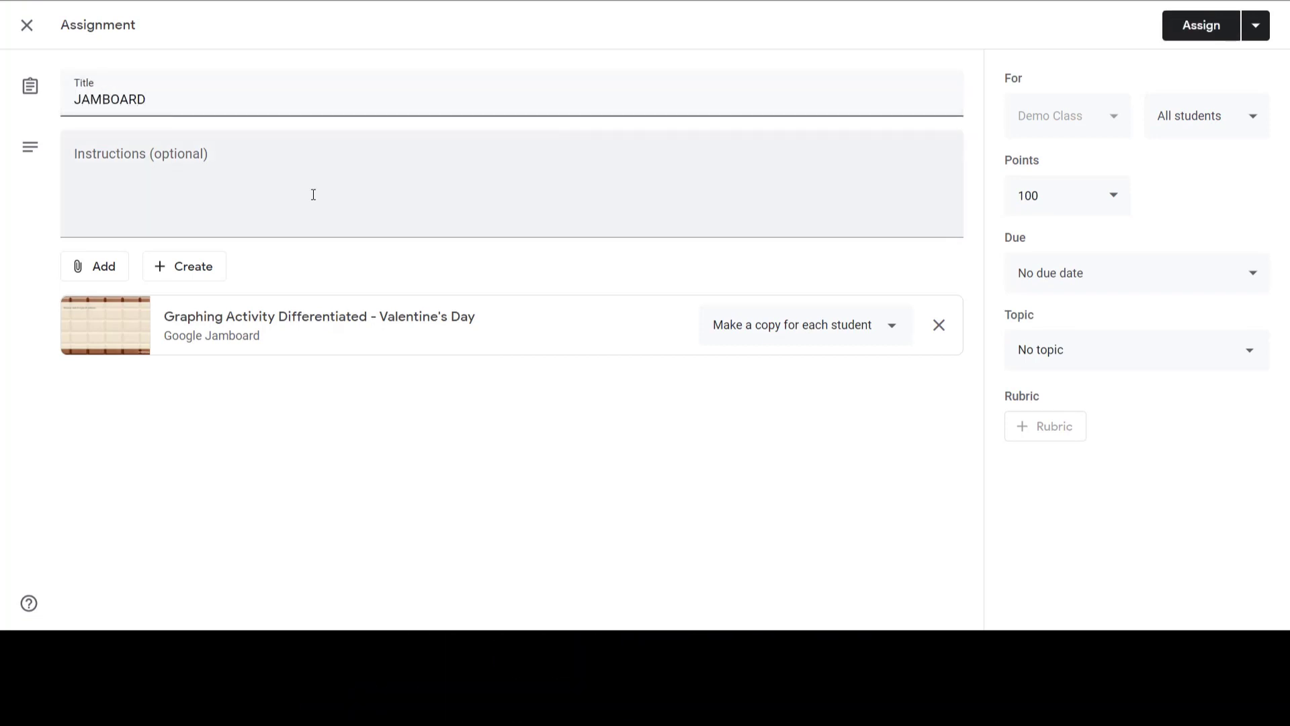
click(313, 194)
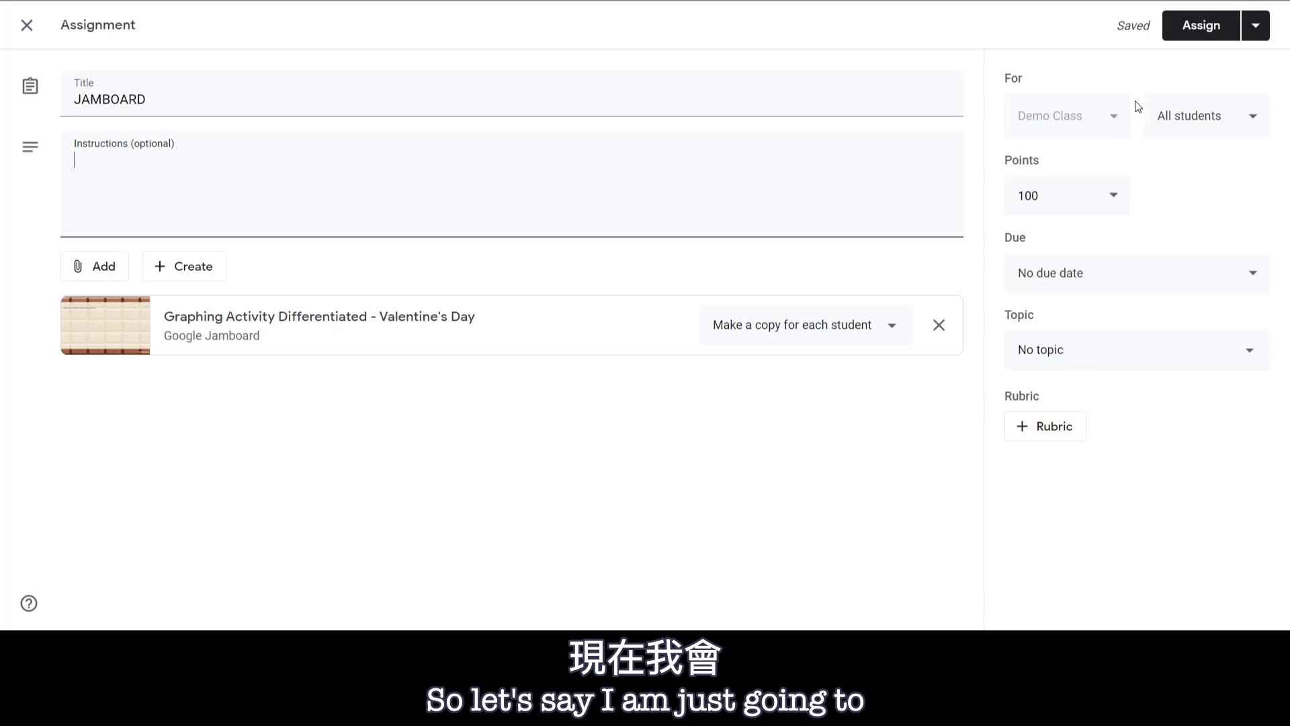
click(1186, 39)
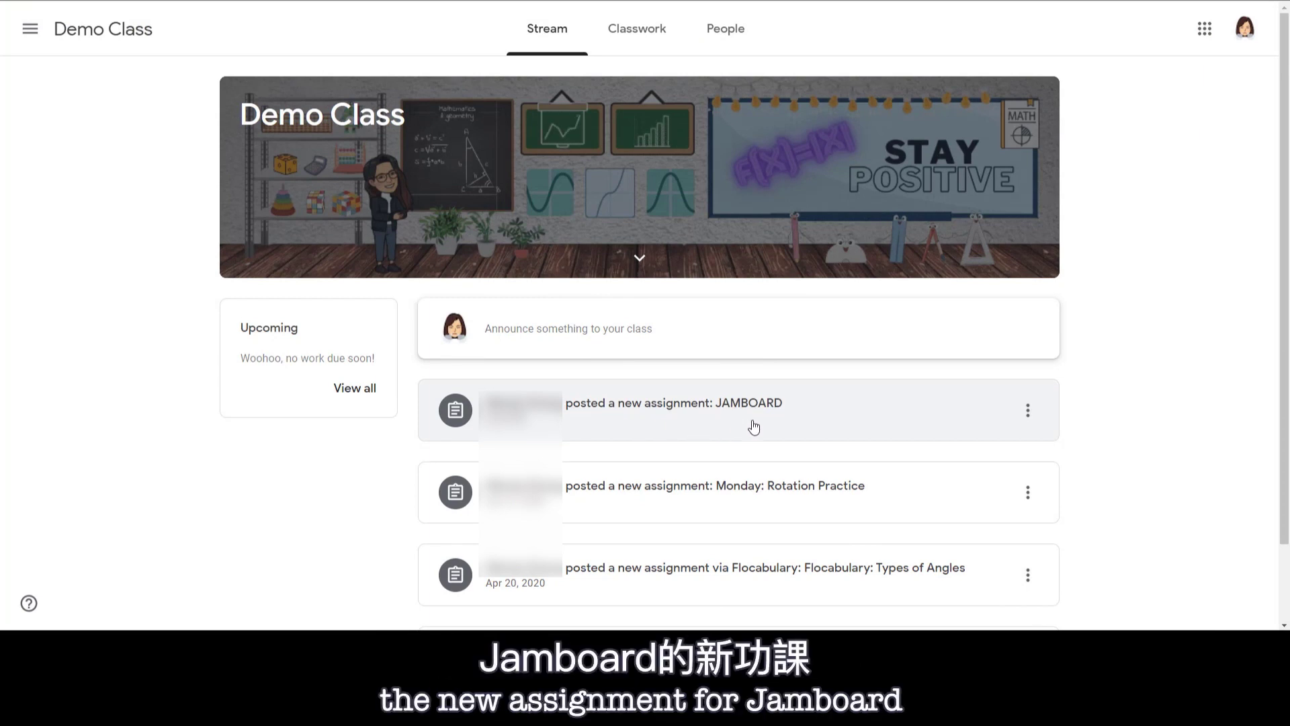
As the student, expand JAMBOARD under Classwork and view the assignment's details.
click(661, 26)
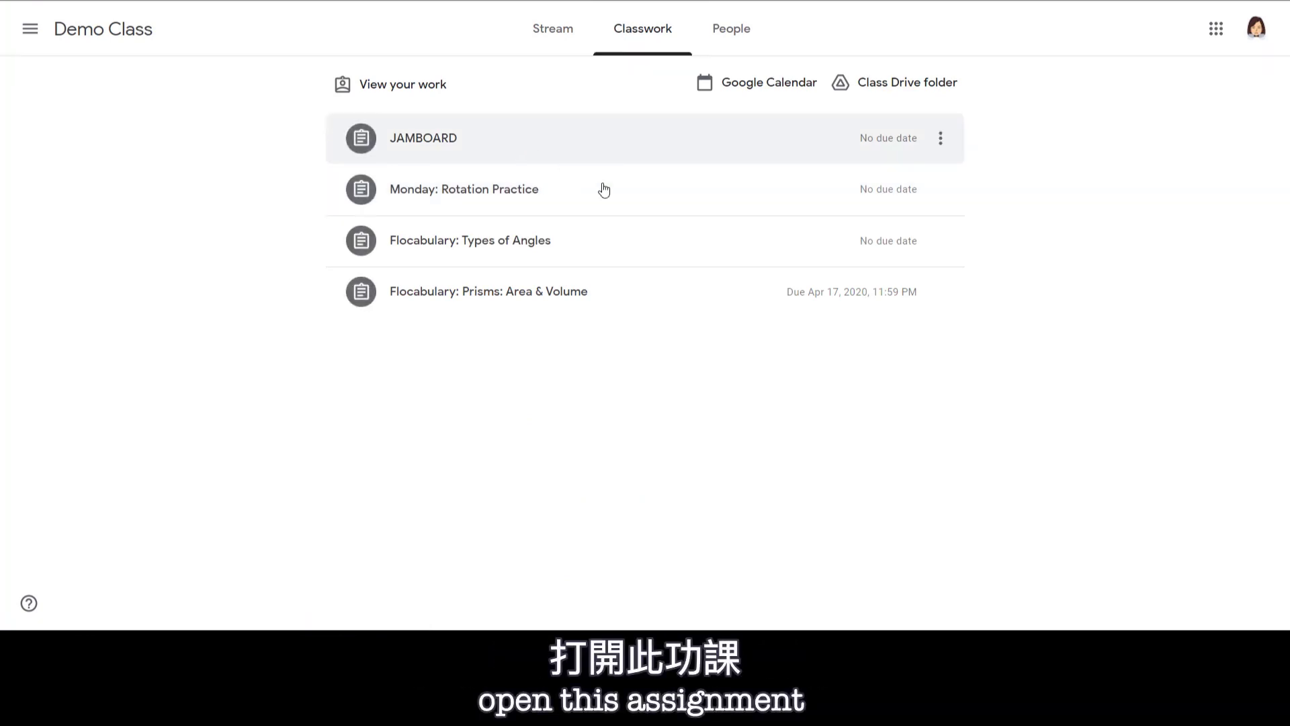
click(474, 157)
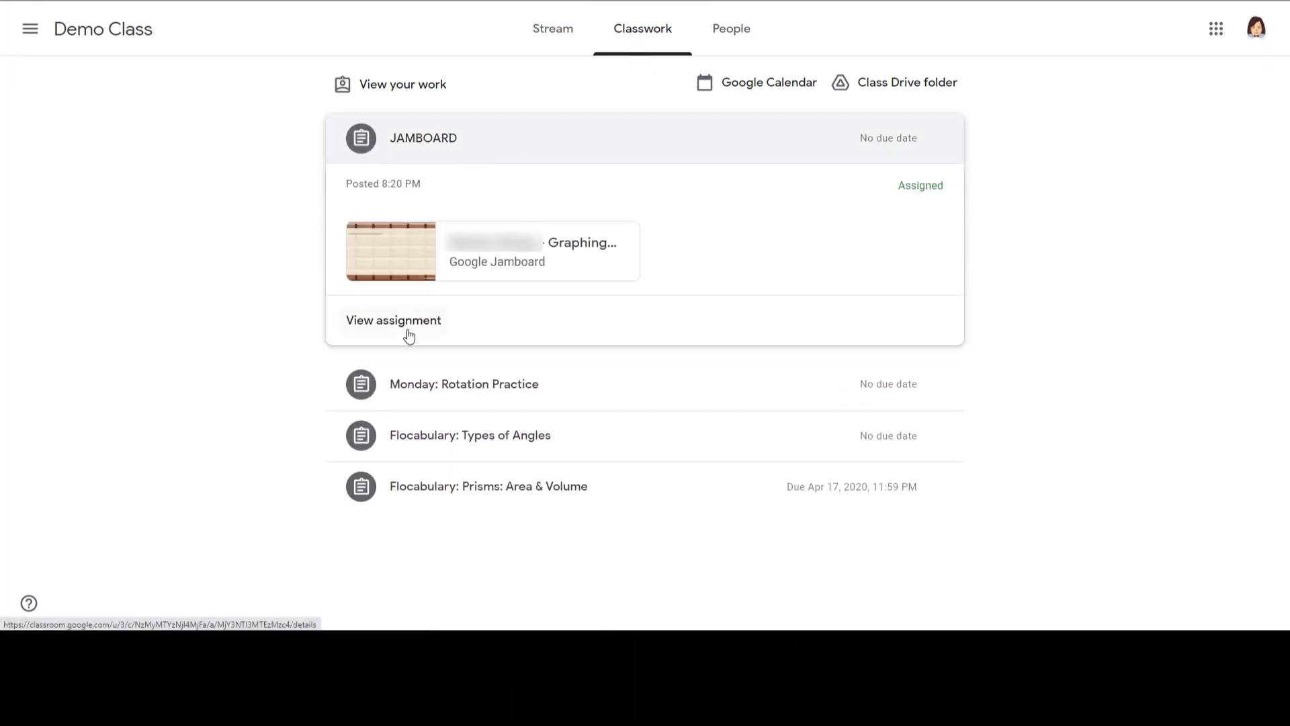
click(405, 329)
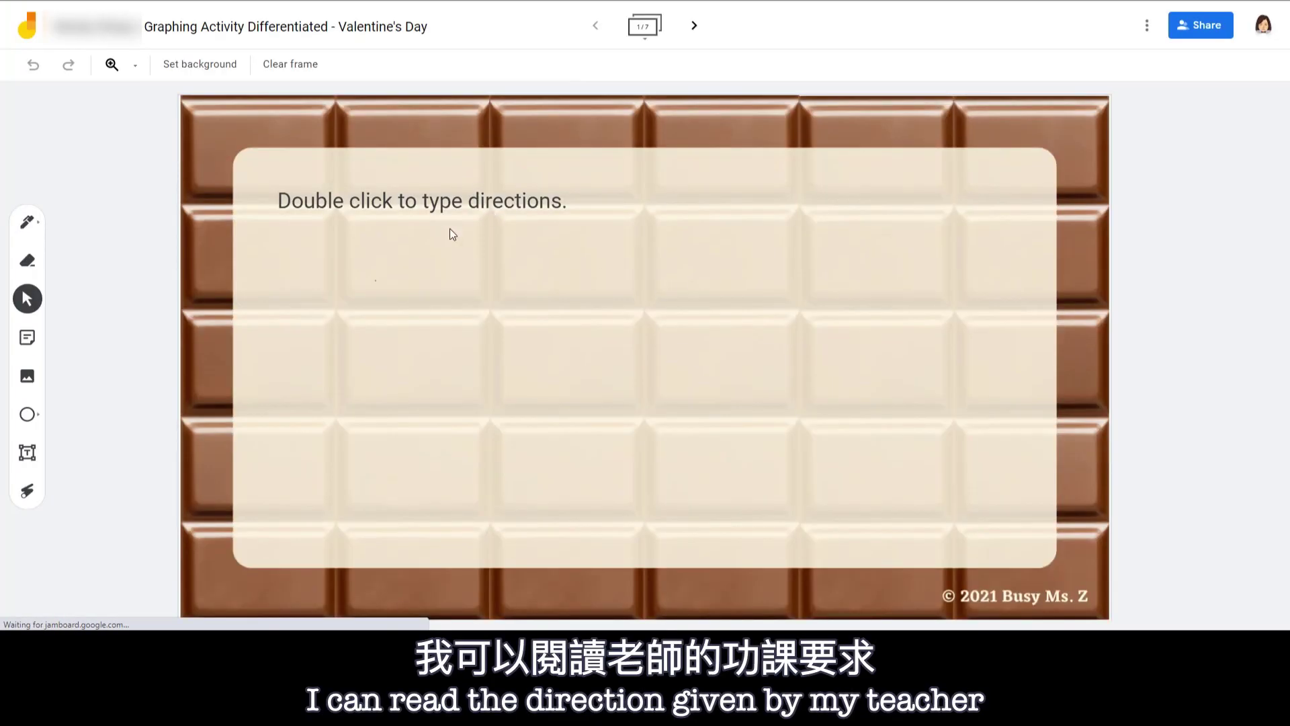
Go to frame 2 and drag the labelled hearts onto the graph's axes.
click(507, 210)
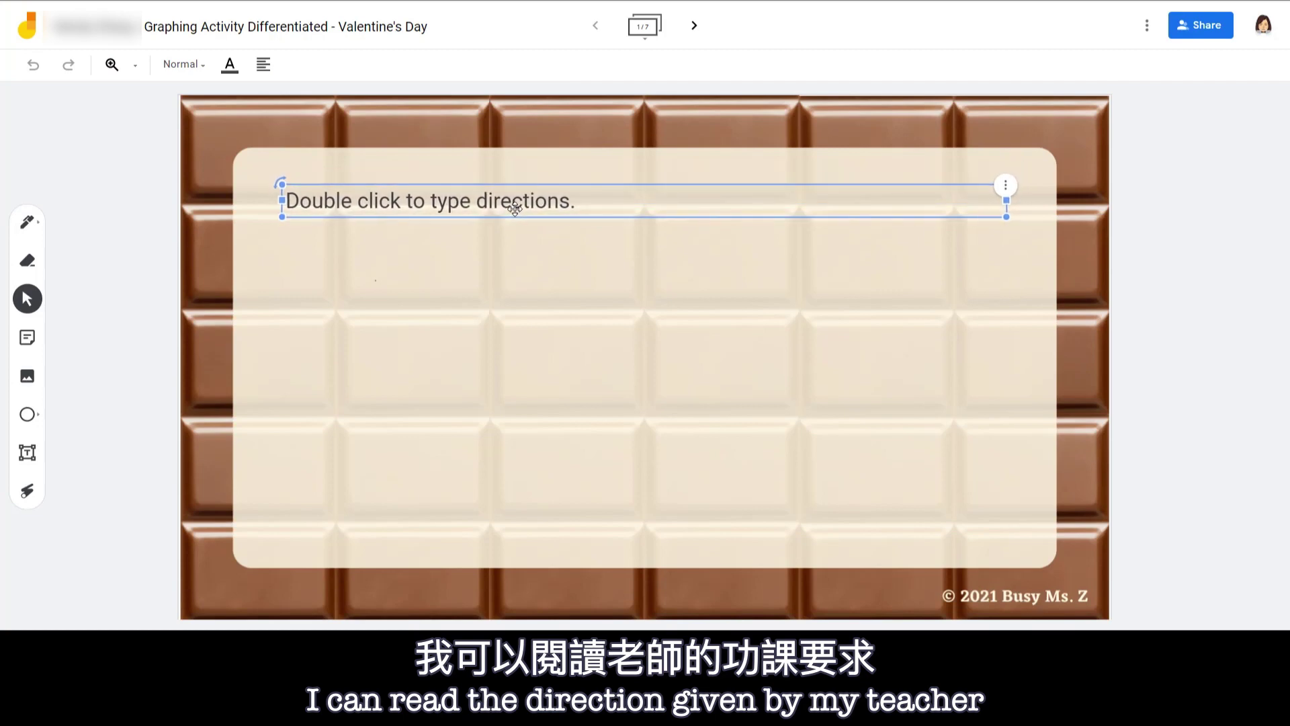
click(694, 26)
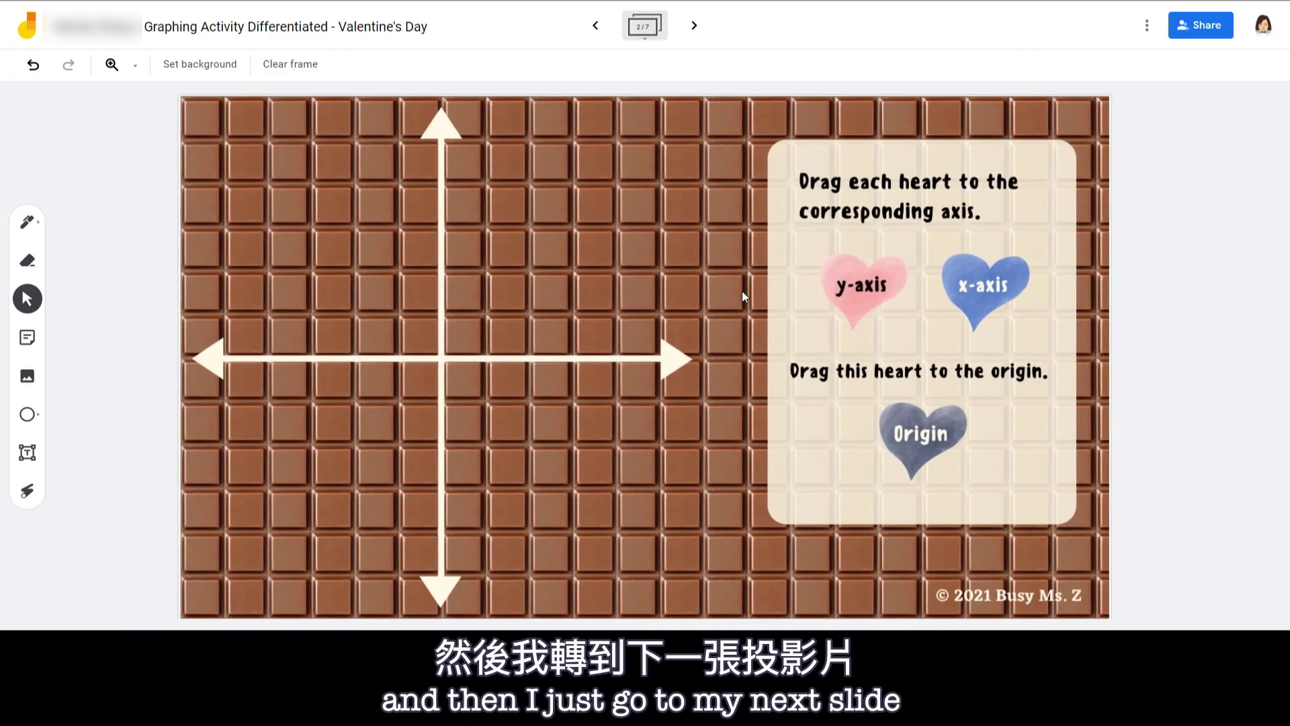
drag(849, 288, 590, 369)
drag(959, 281, 469, 395)
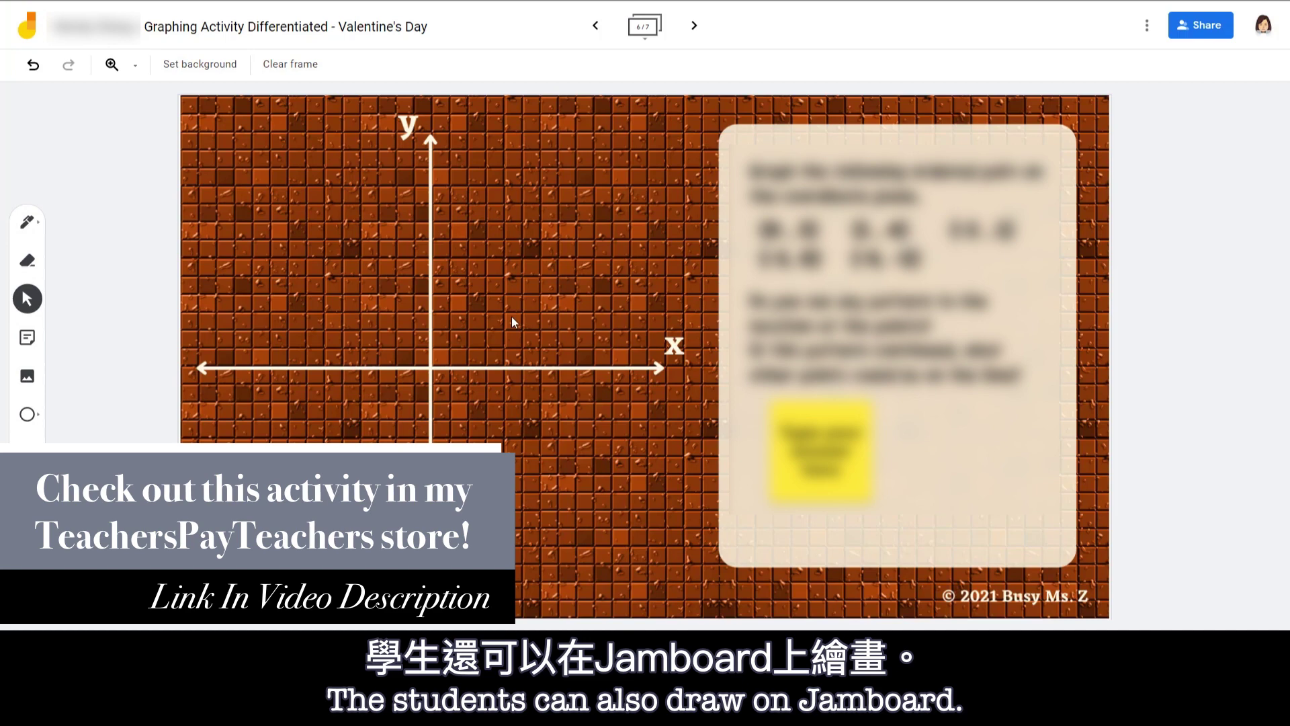
Switch the drawing pen to a white highlighter.
click(27, 223)
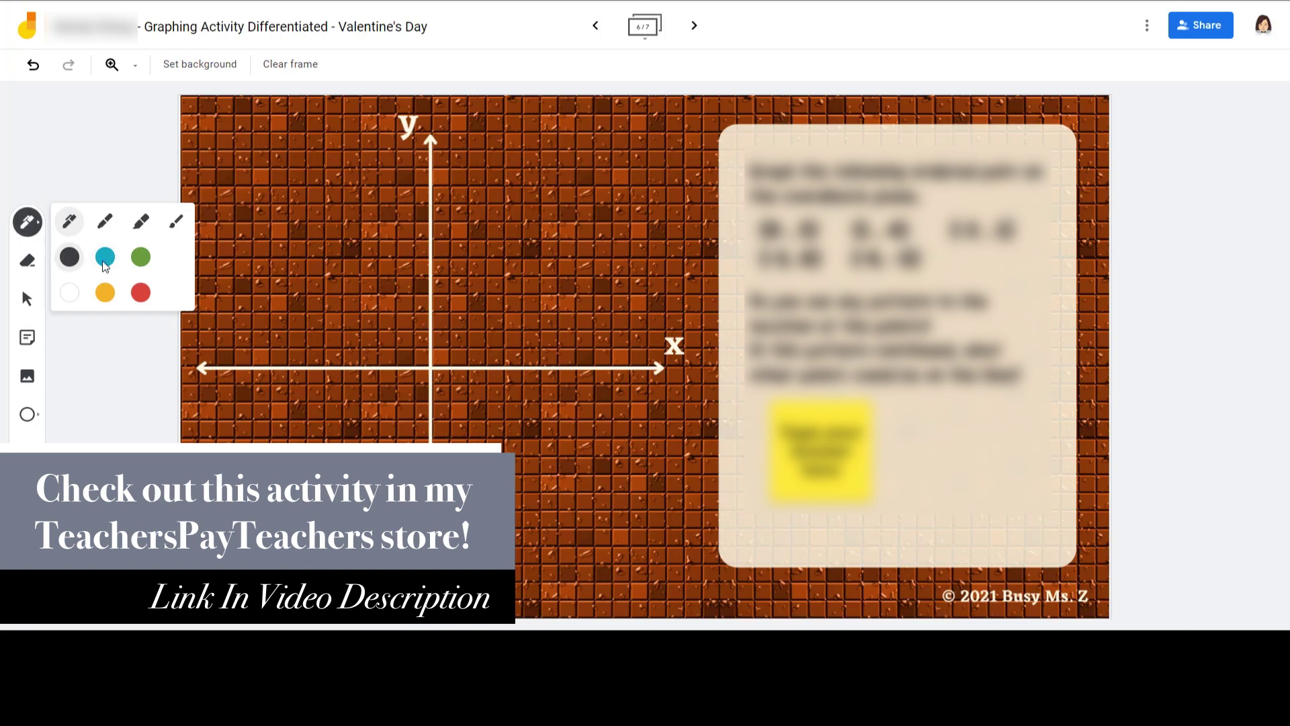
click(140, 235)
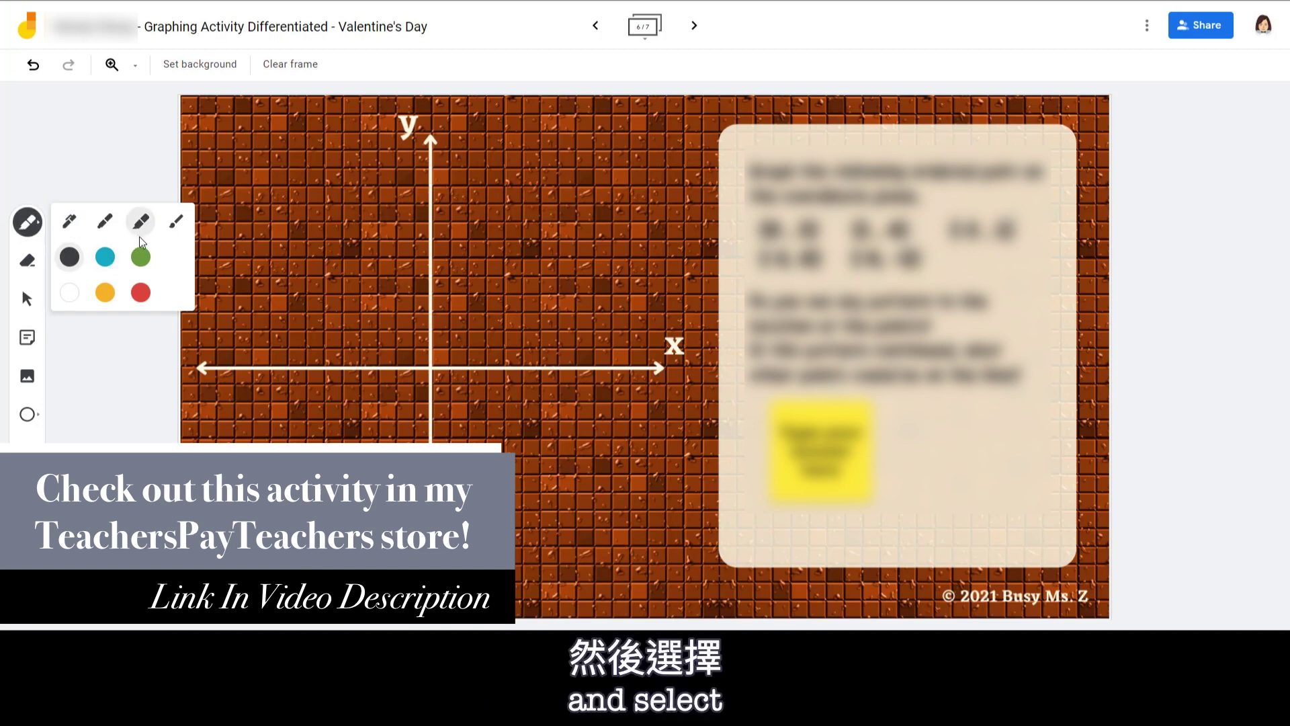
click(69, 221)
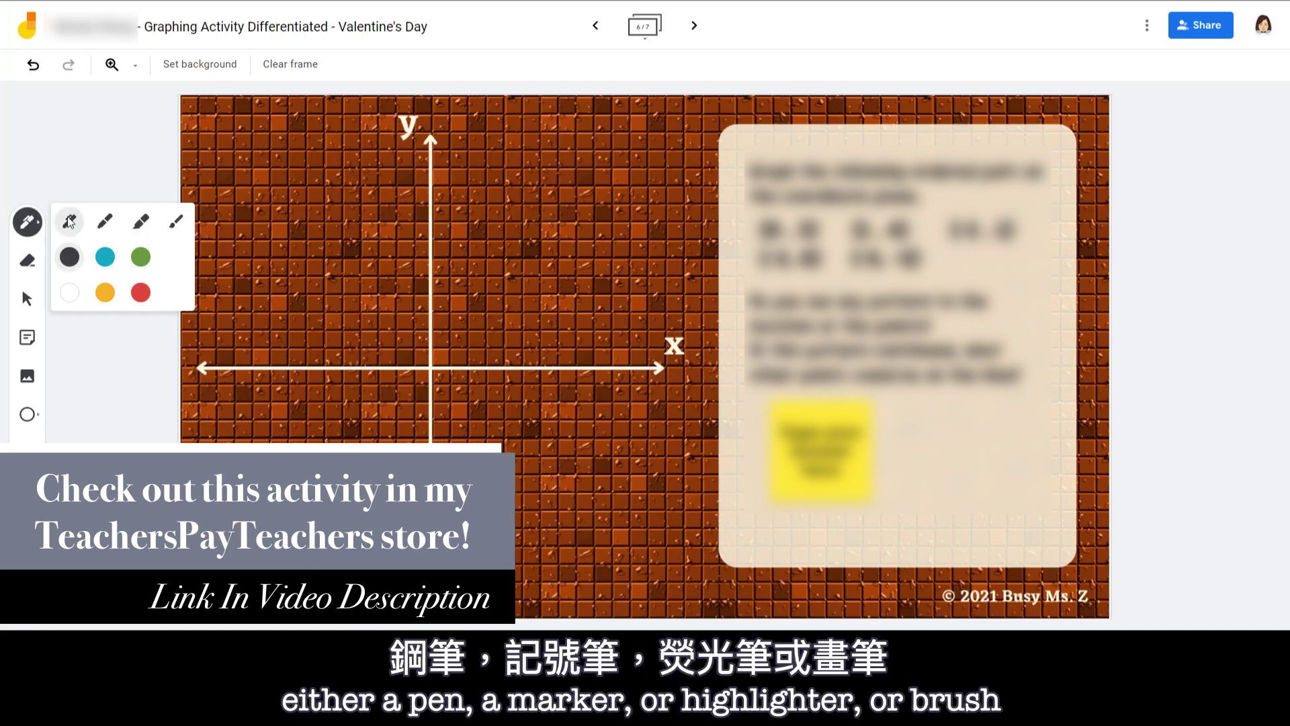
click(140, 221)
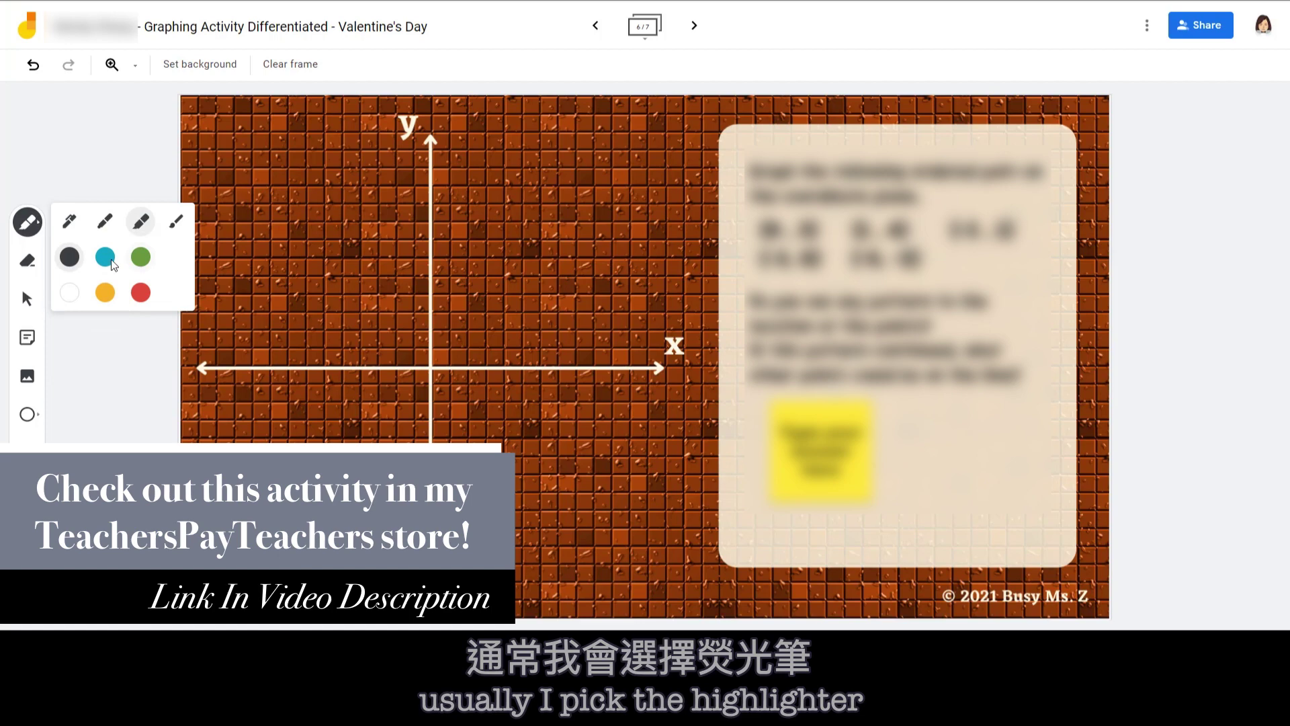
click(70, 292)
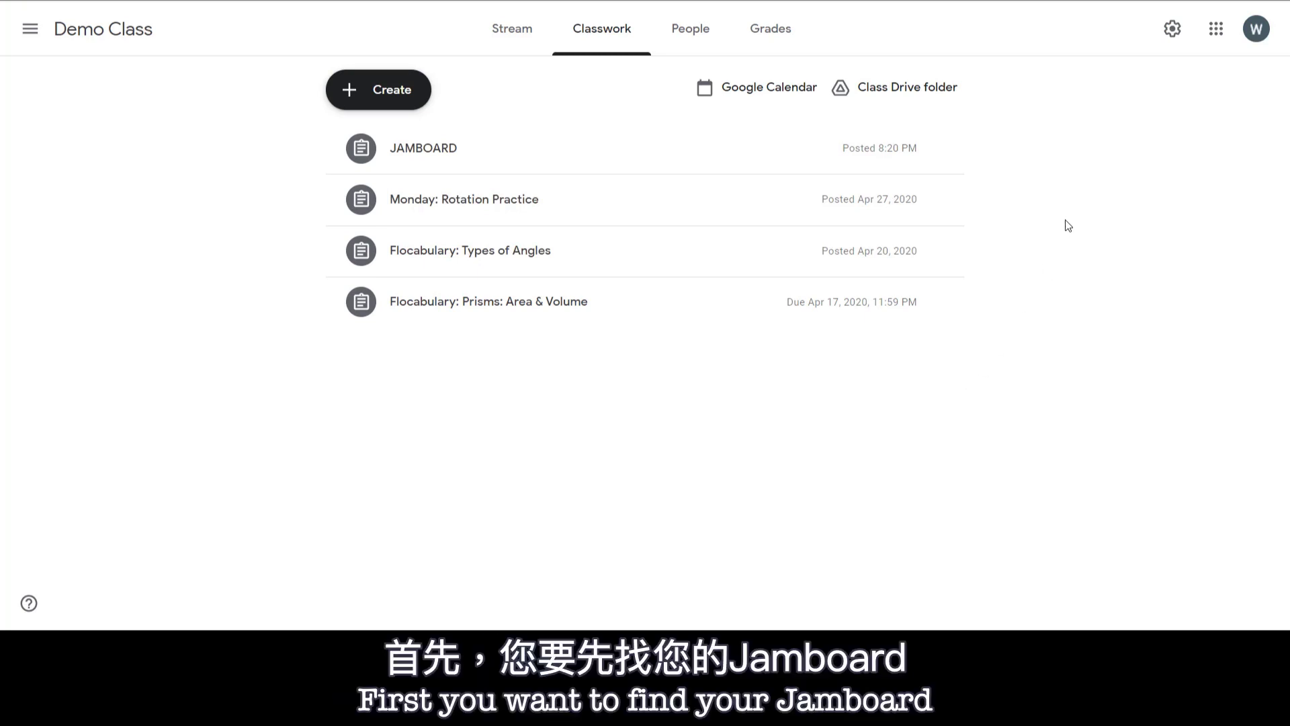
Open the Google apps launcher to reach Drive.
click(1215, 37)
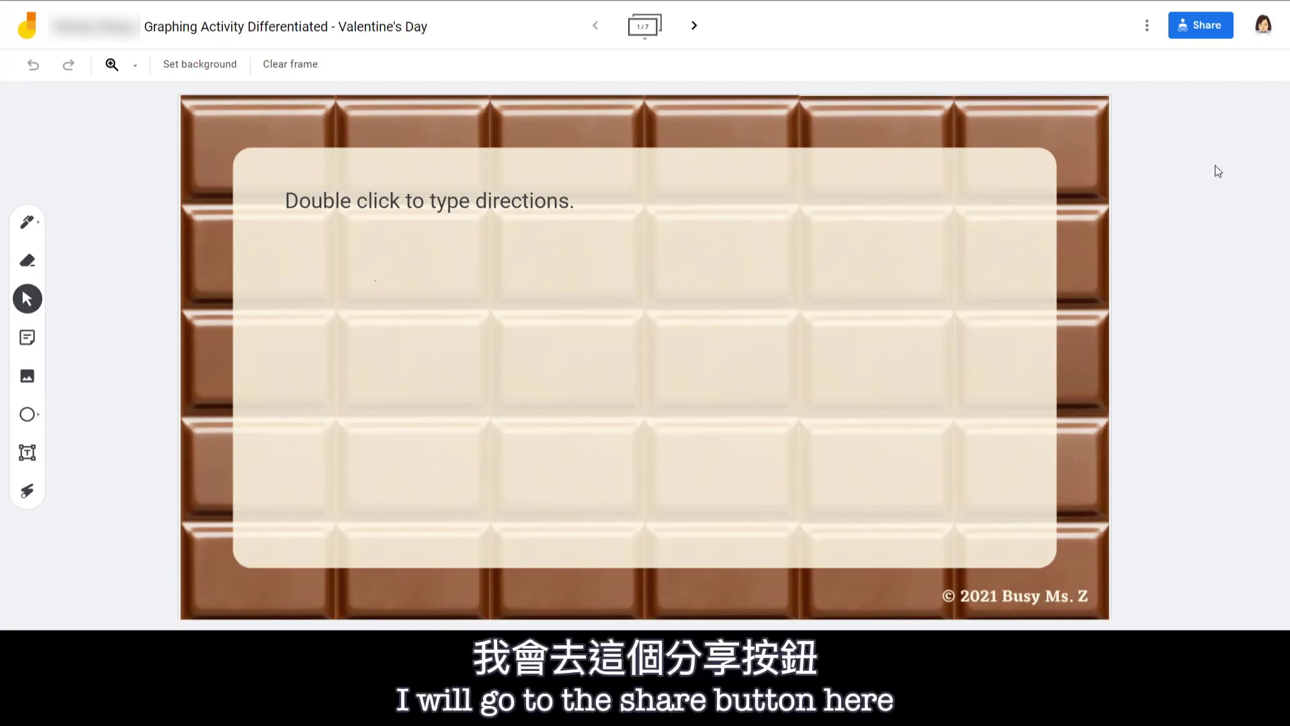
Make the Jamboard viewable by anyone with the link and copy that link.
click(1221, 30)
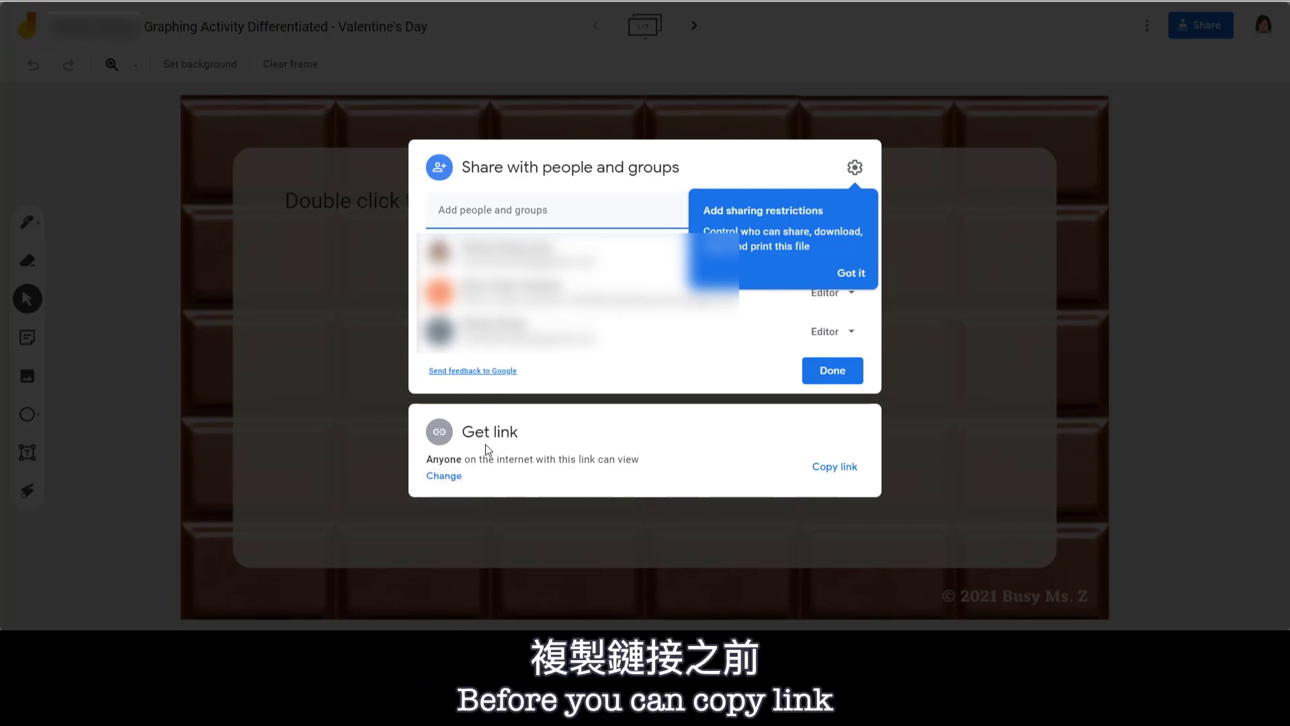
click(459, 479)
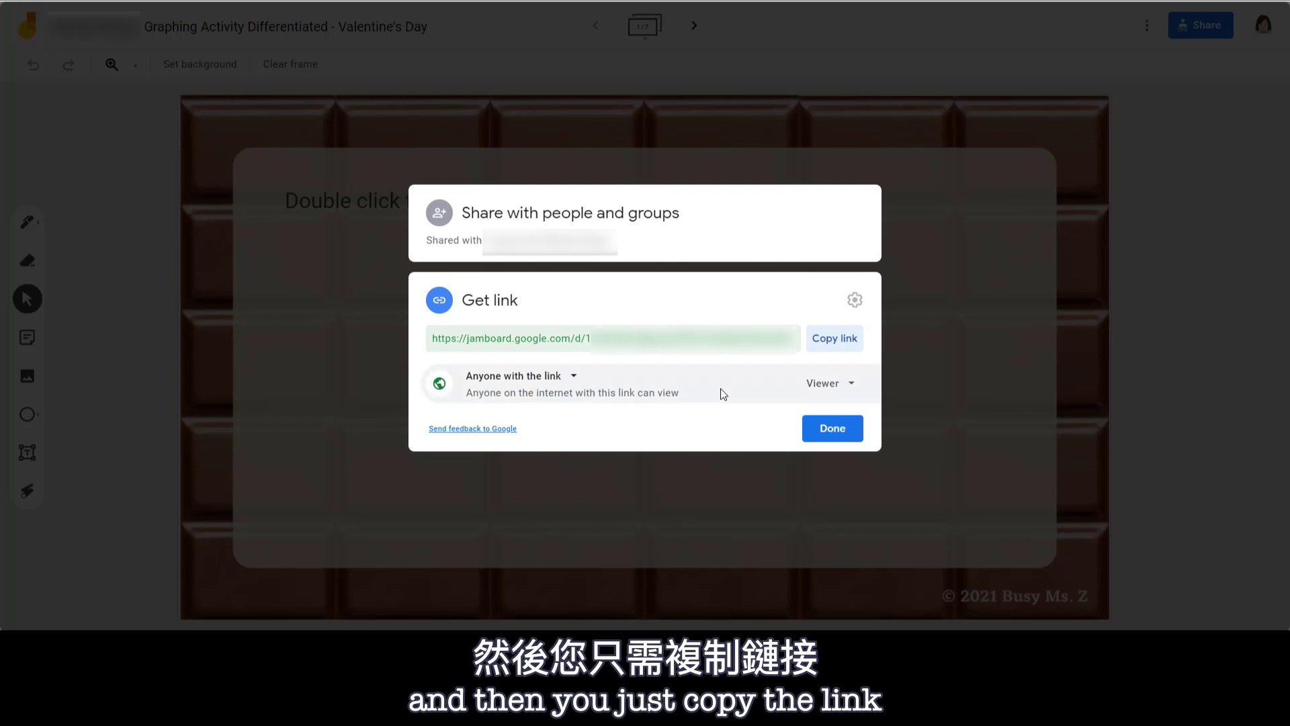
click(823, 346)
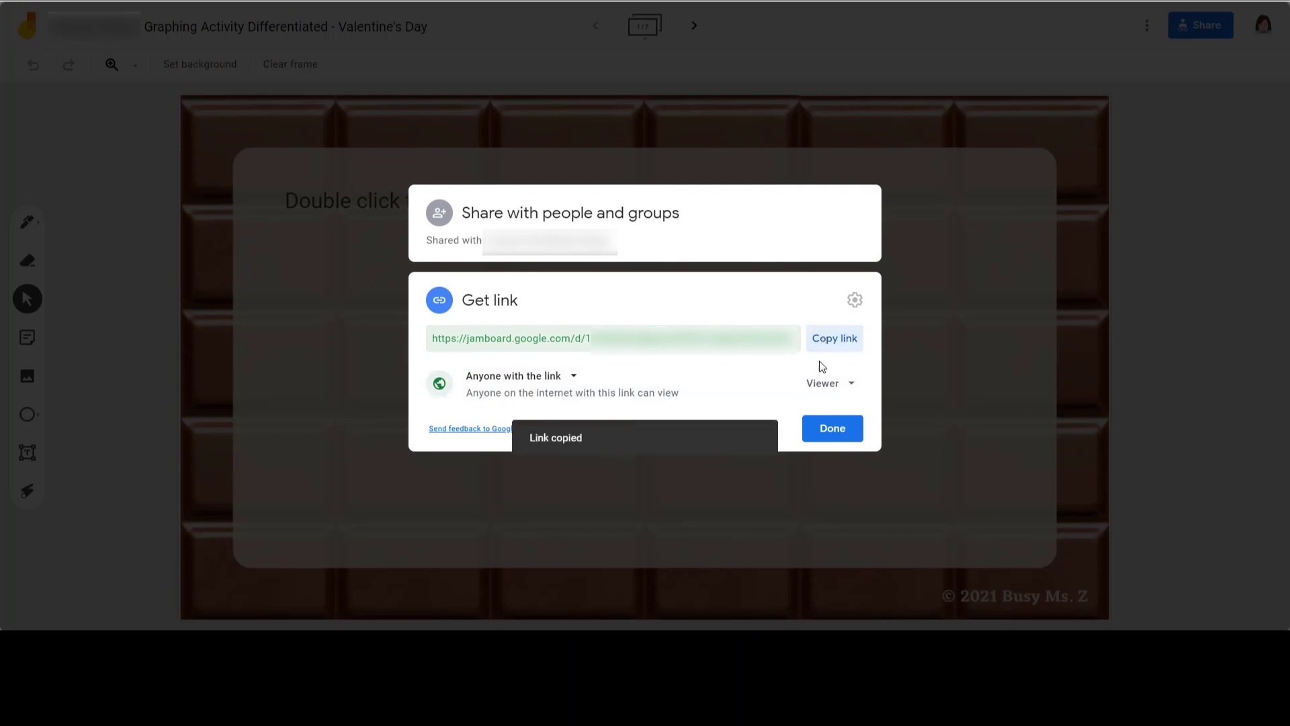
click(830, 431)
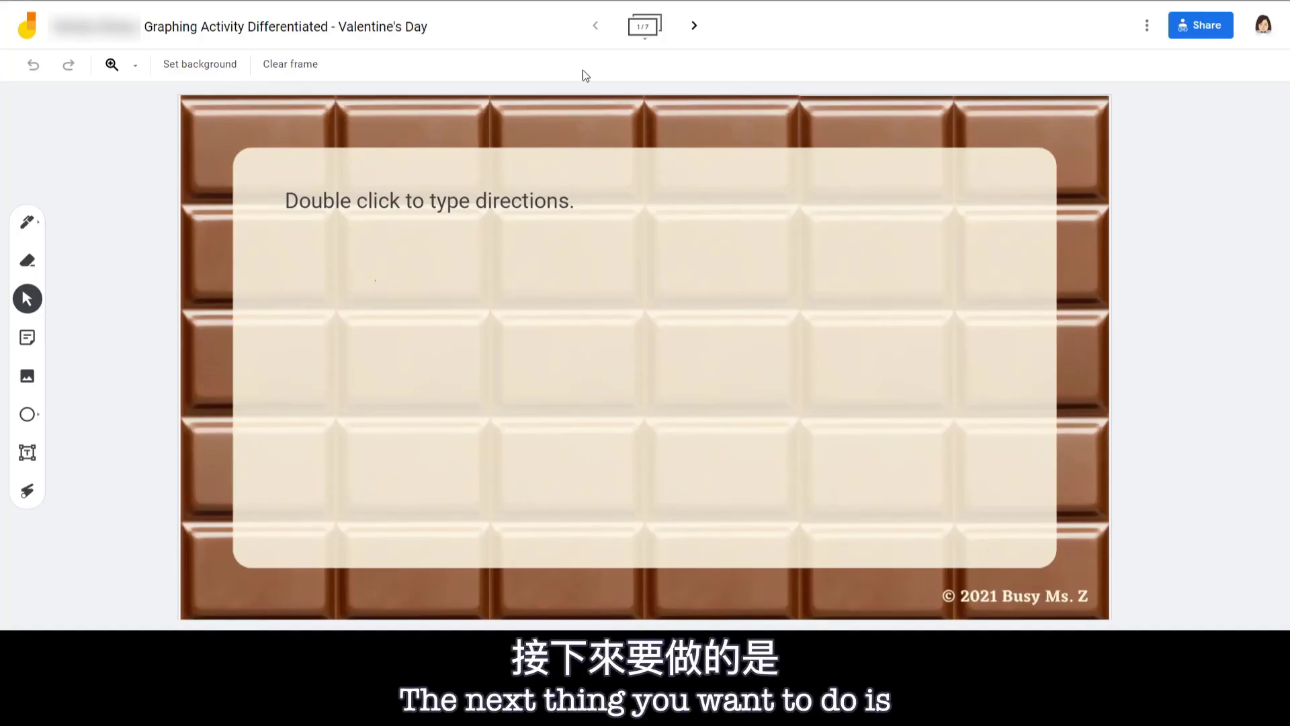
Paste the copied Jamboard link into a new tab's address bar.
key(ctrl+t)
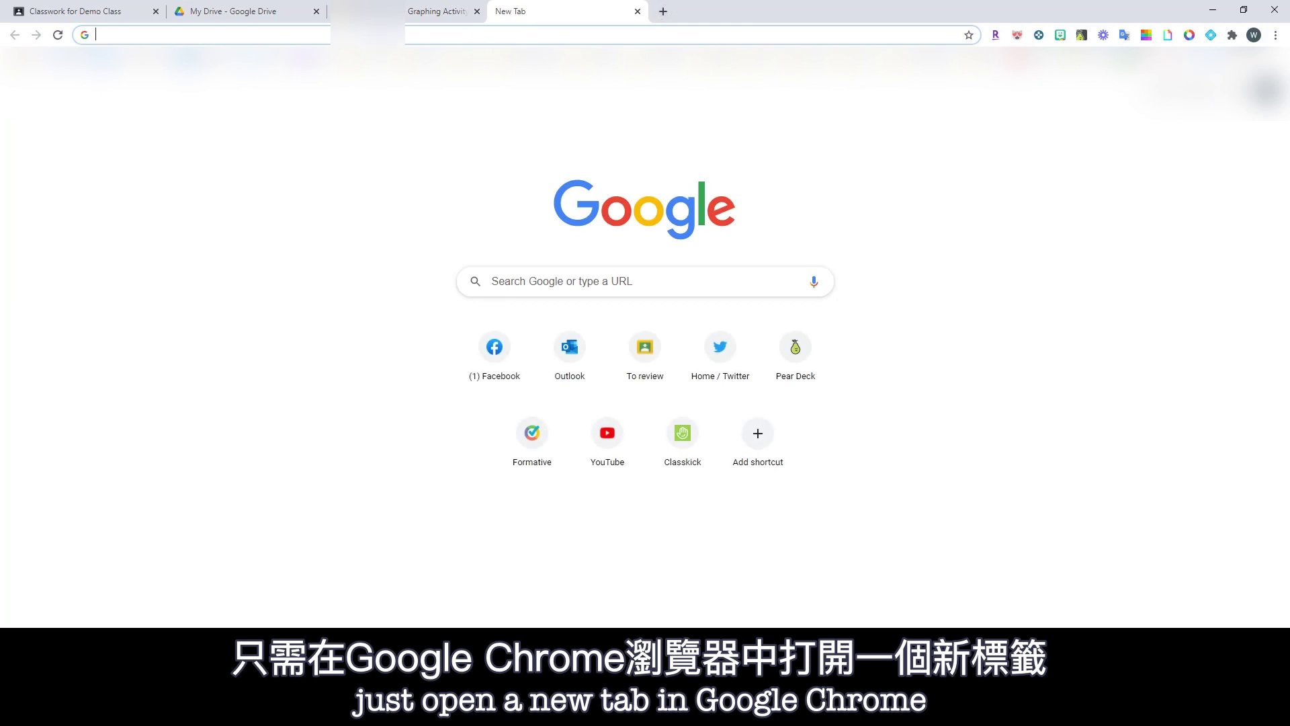
click(380, 35)
right_click(380, 35)
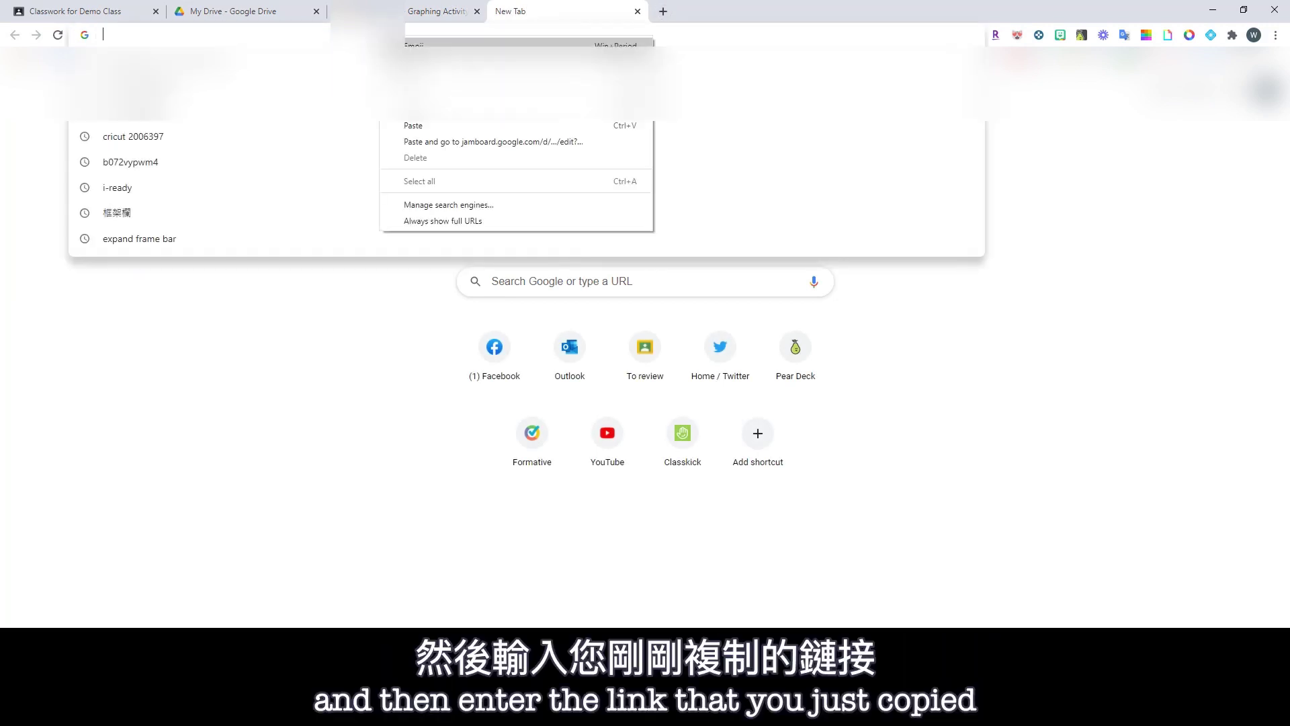
click(414, 126)
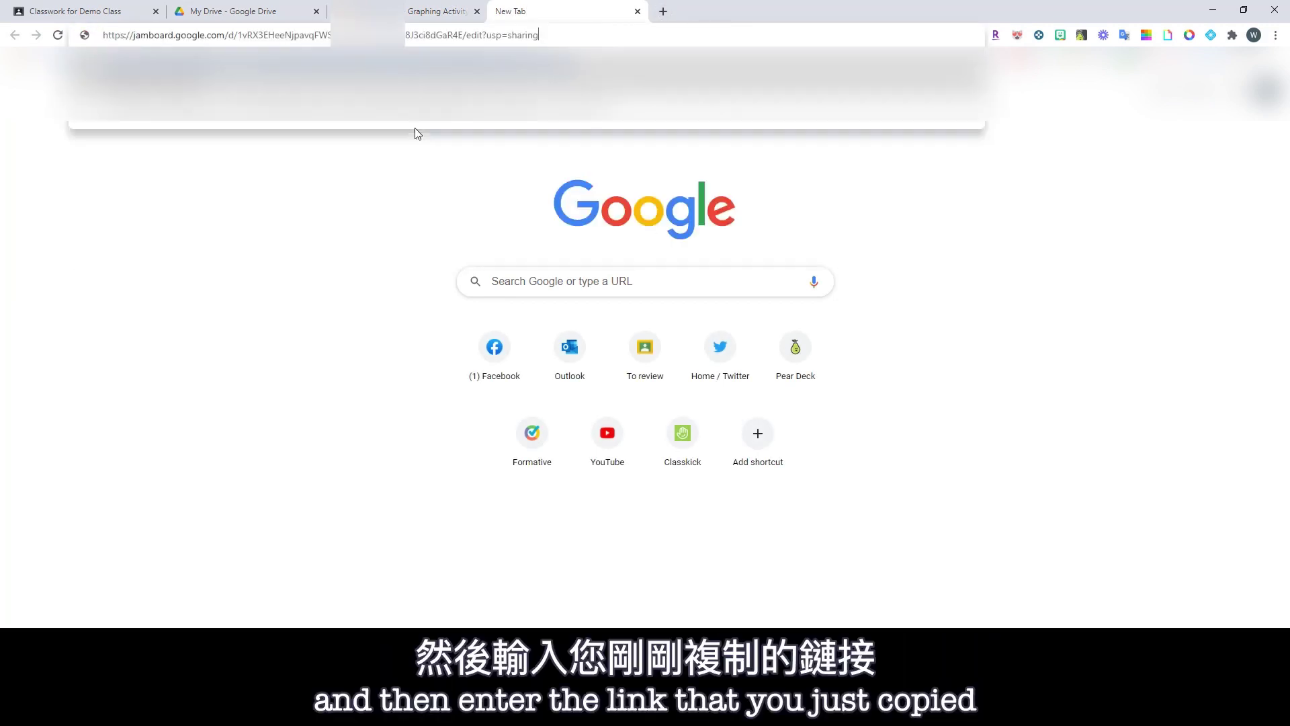
Replace the link's 'edit?usp=sharing' ending with 'copy' and copy the whole URL.
click(468, 37)
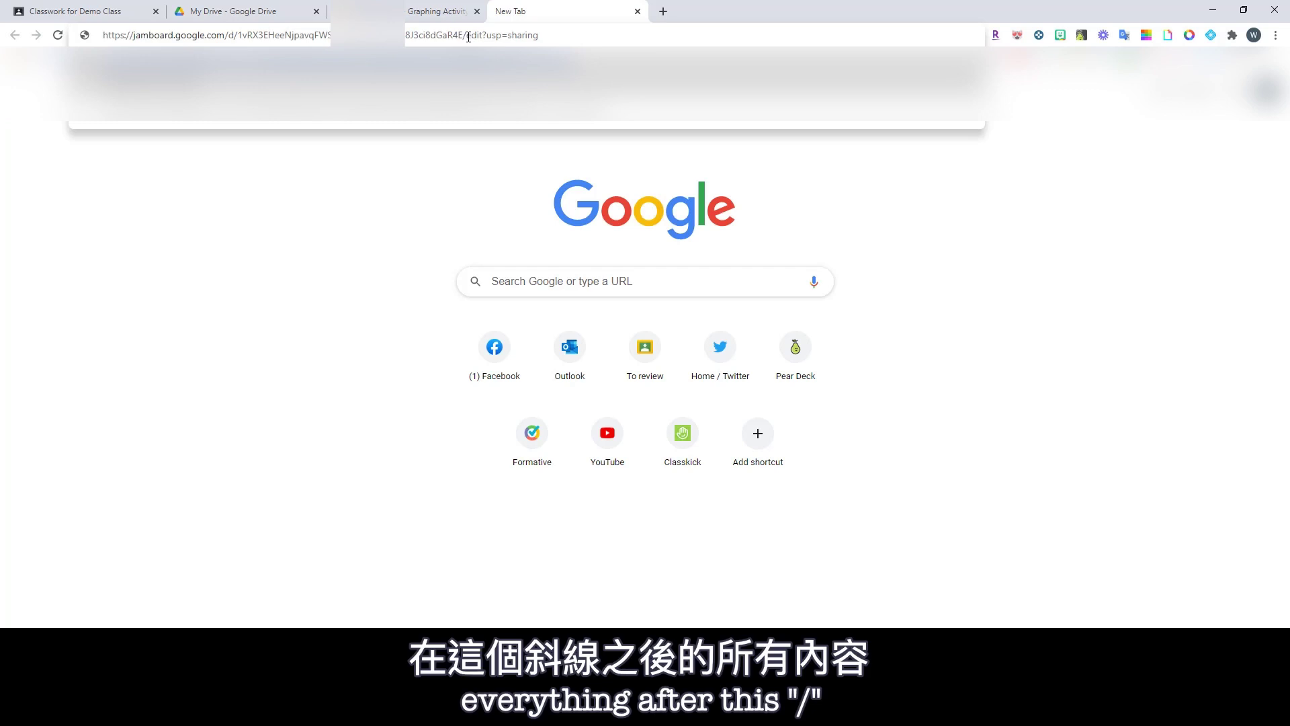
drag(472, 37, 547, 39)
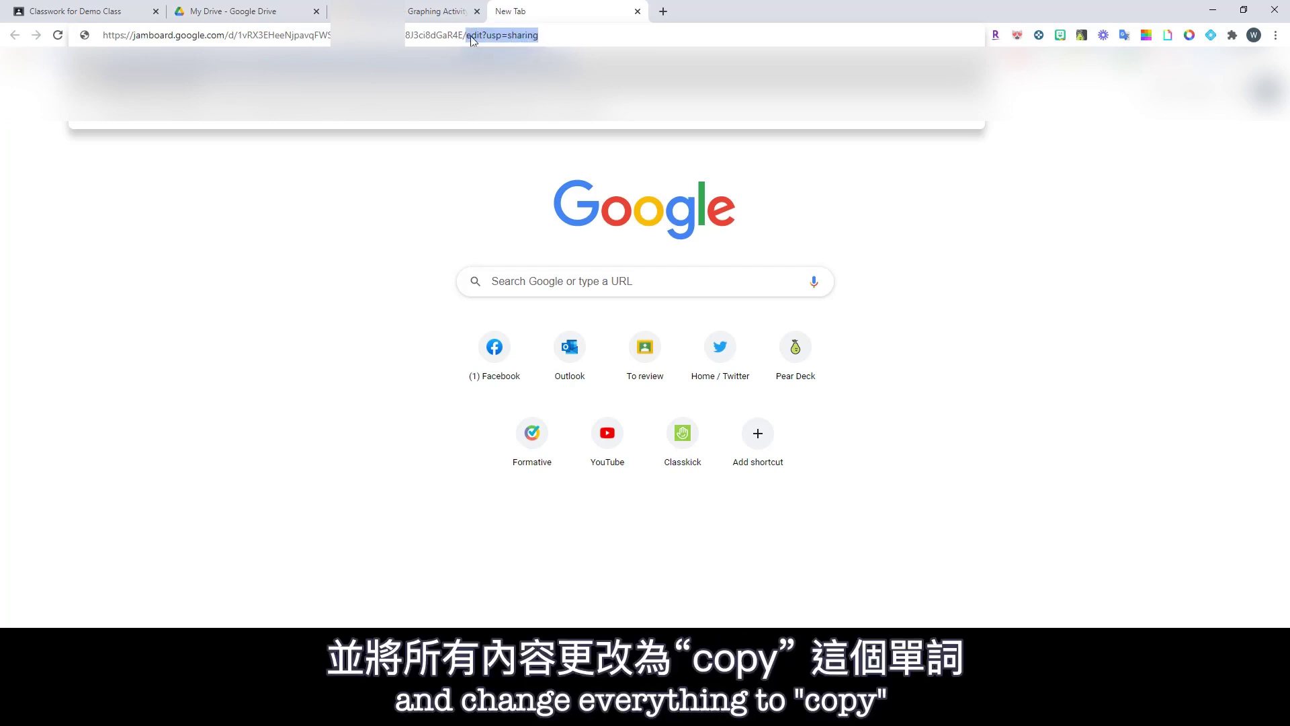
text(CO)
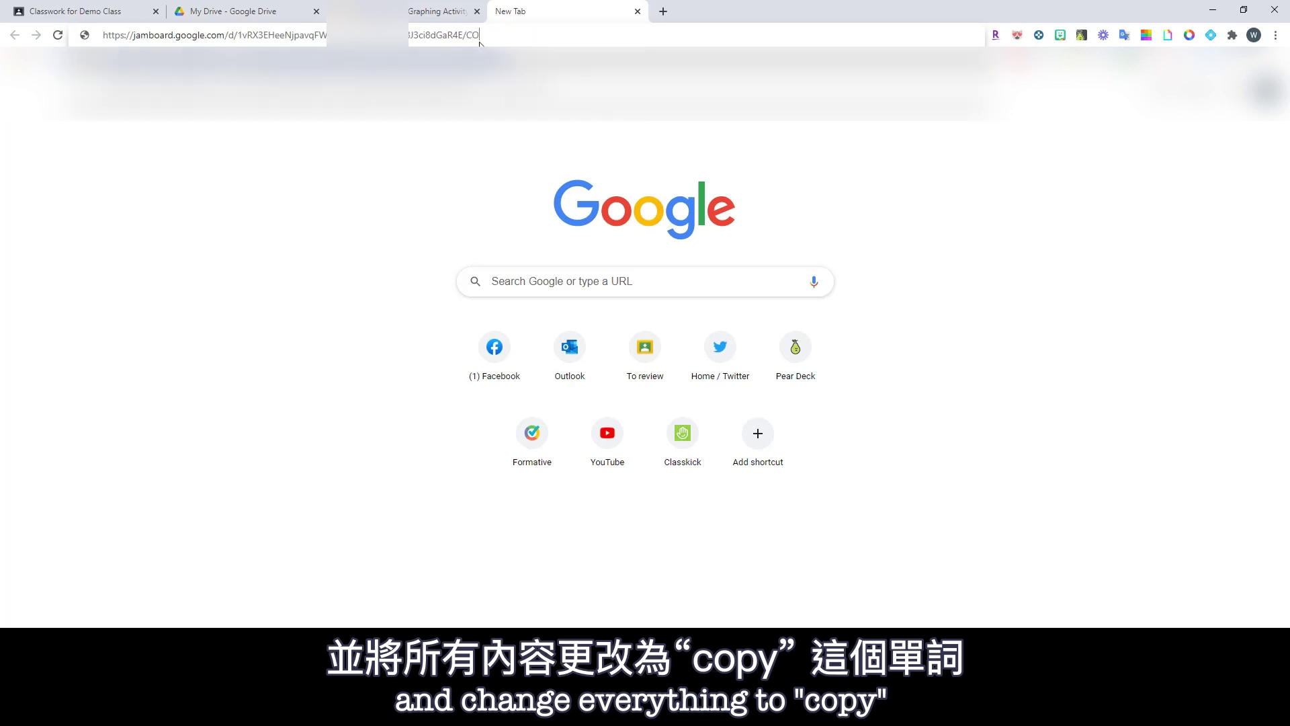
text(P)
key(BackSpace)
key(BackSpace)
key(BackSpace)
text(copy)
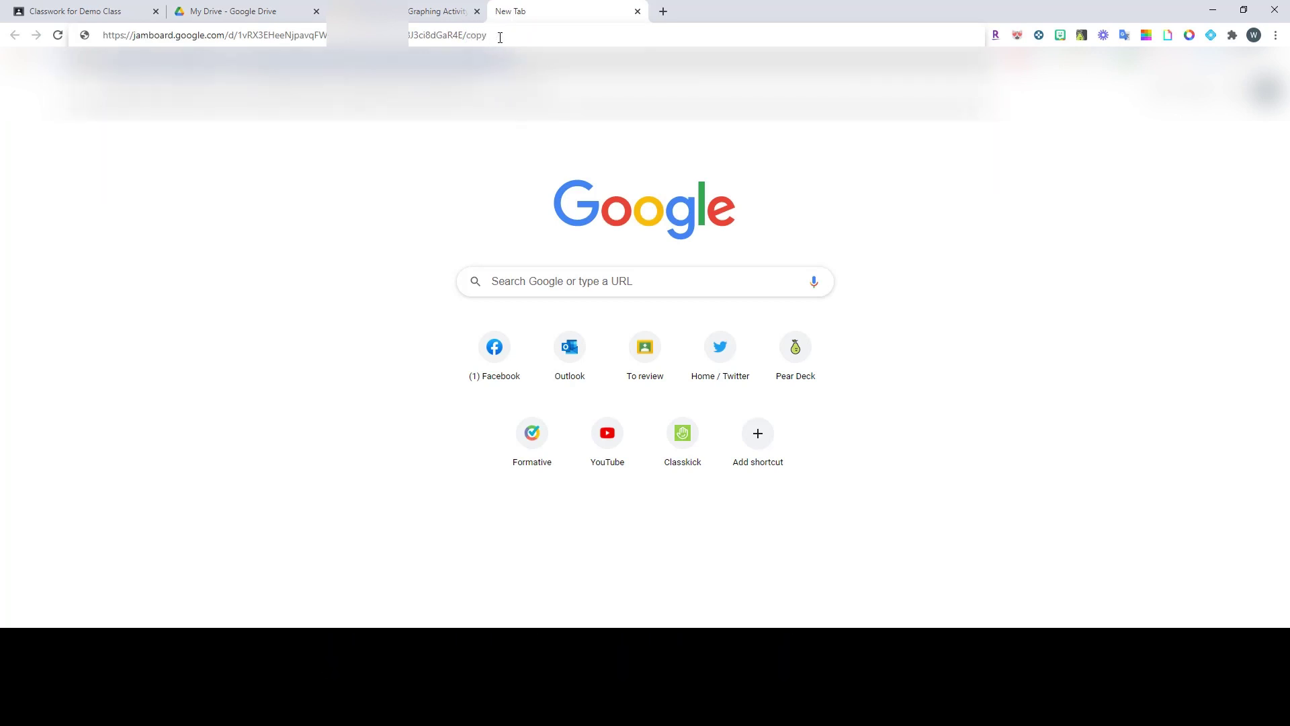
drag(500, 37, 84, 25)
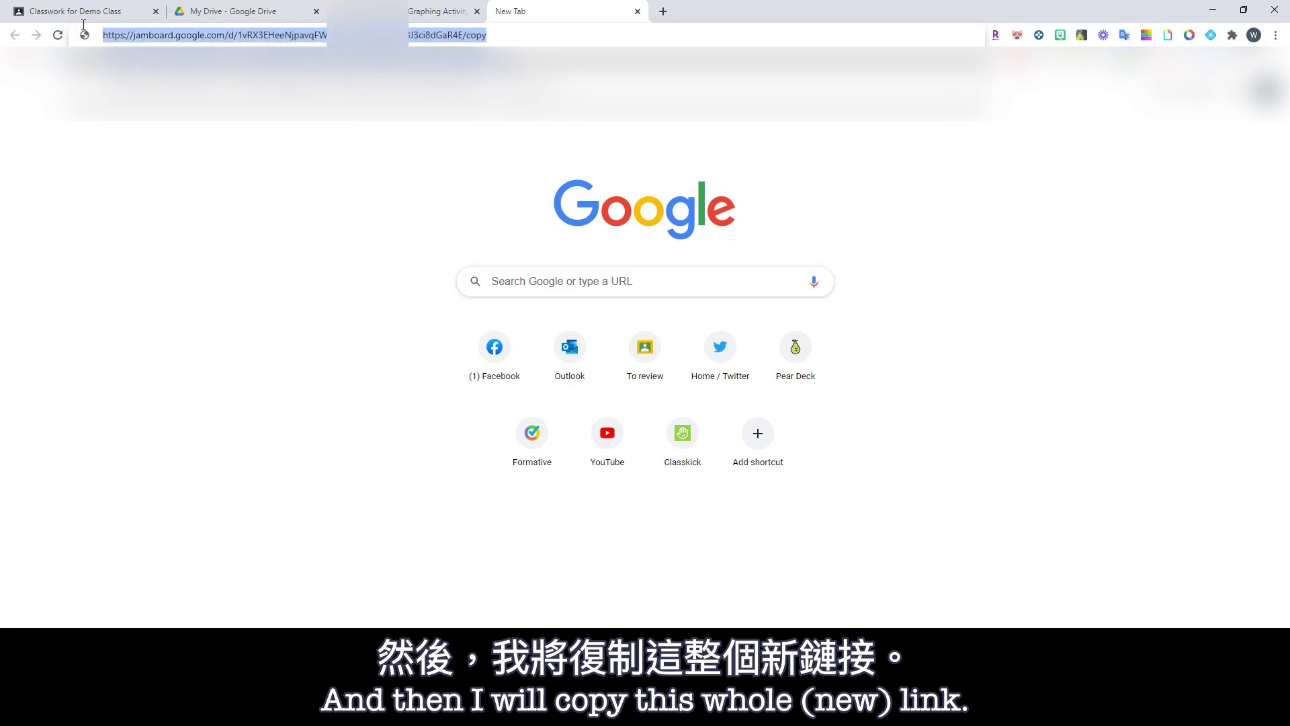
click(215, 202)
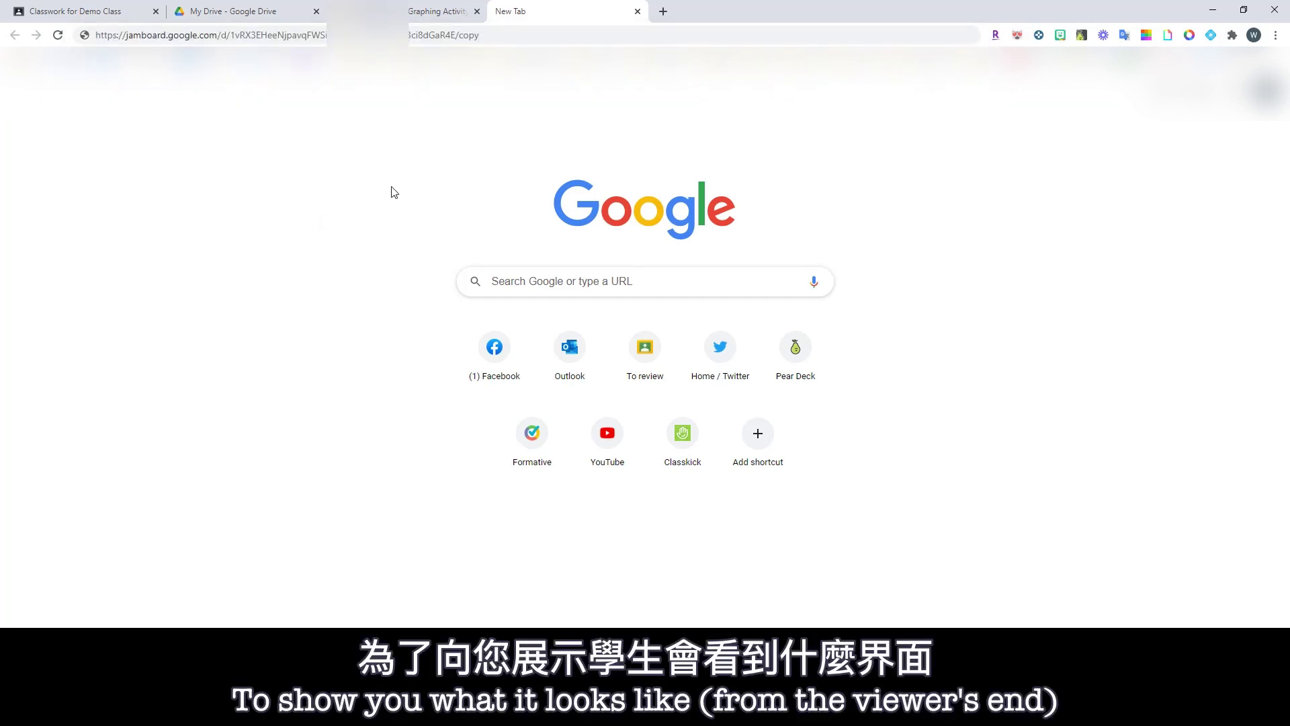
Paste the /copy link into a new incognito window and load it.
click(1275, 36)
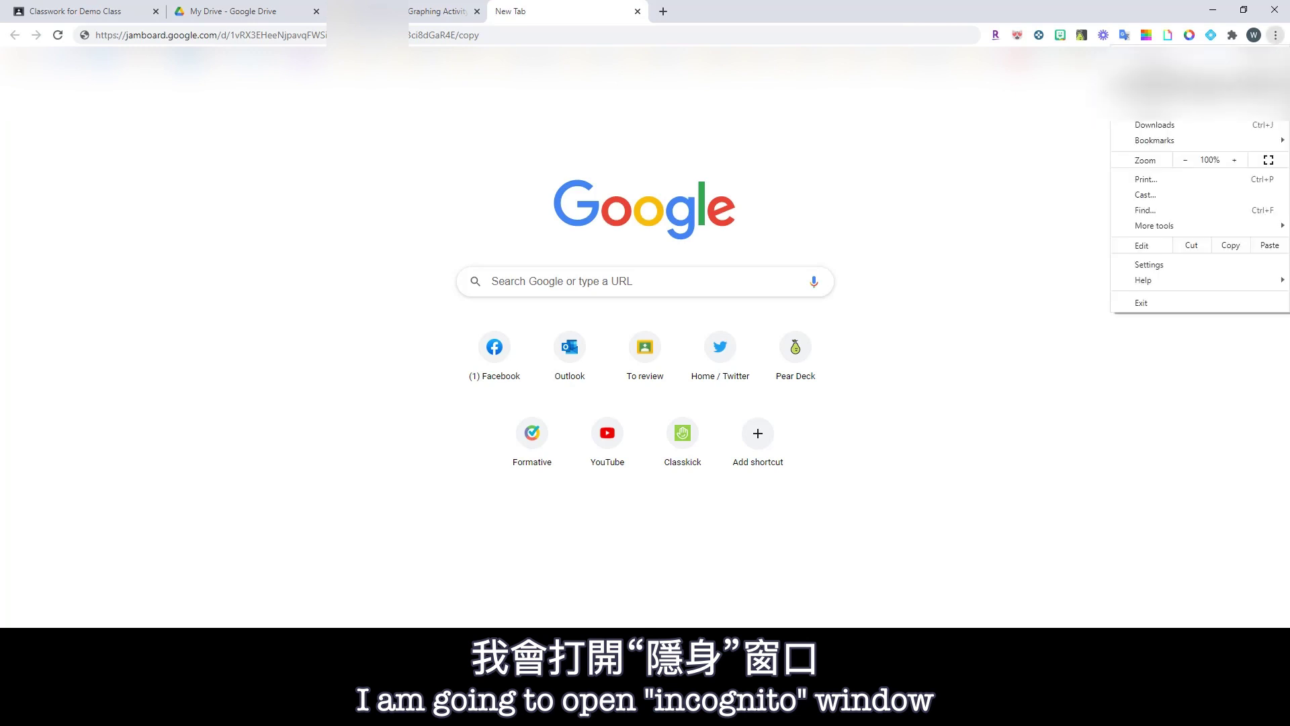
click(1162, 89)
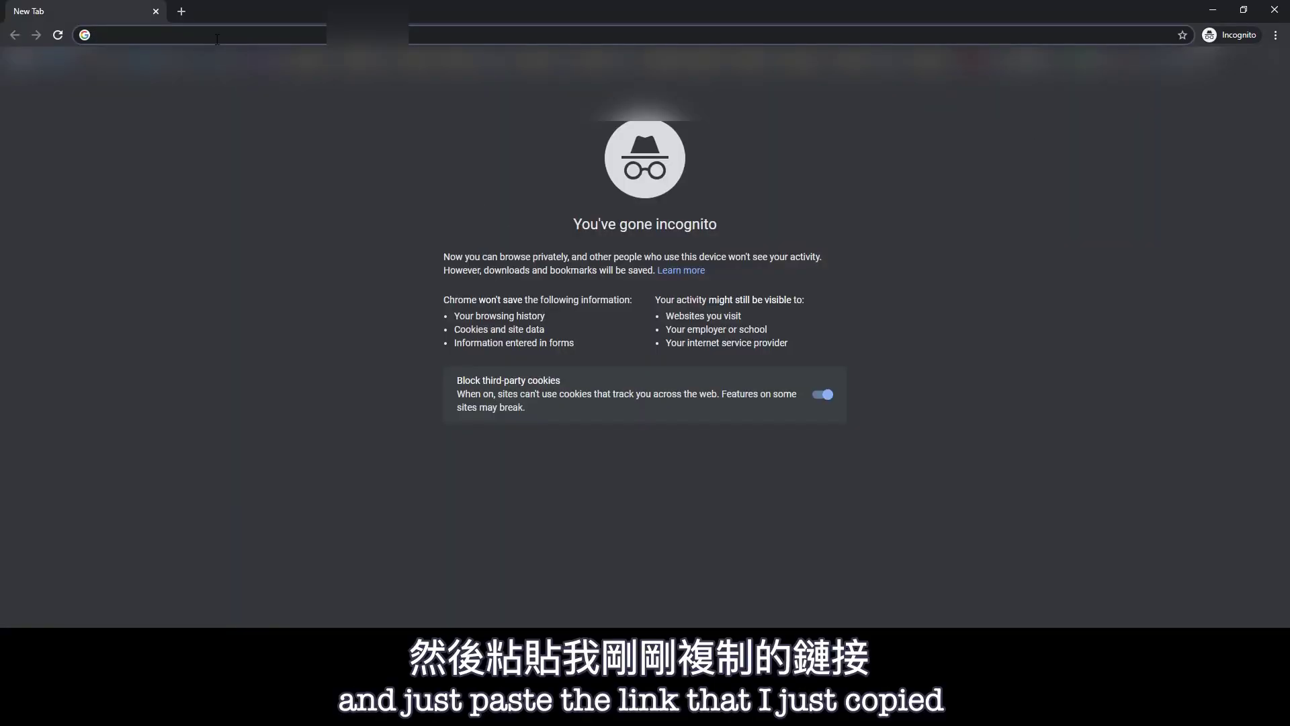
key(ctrl+v)
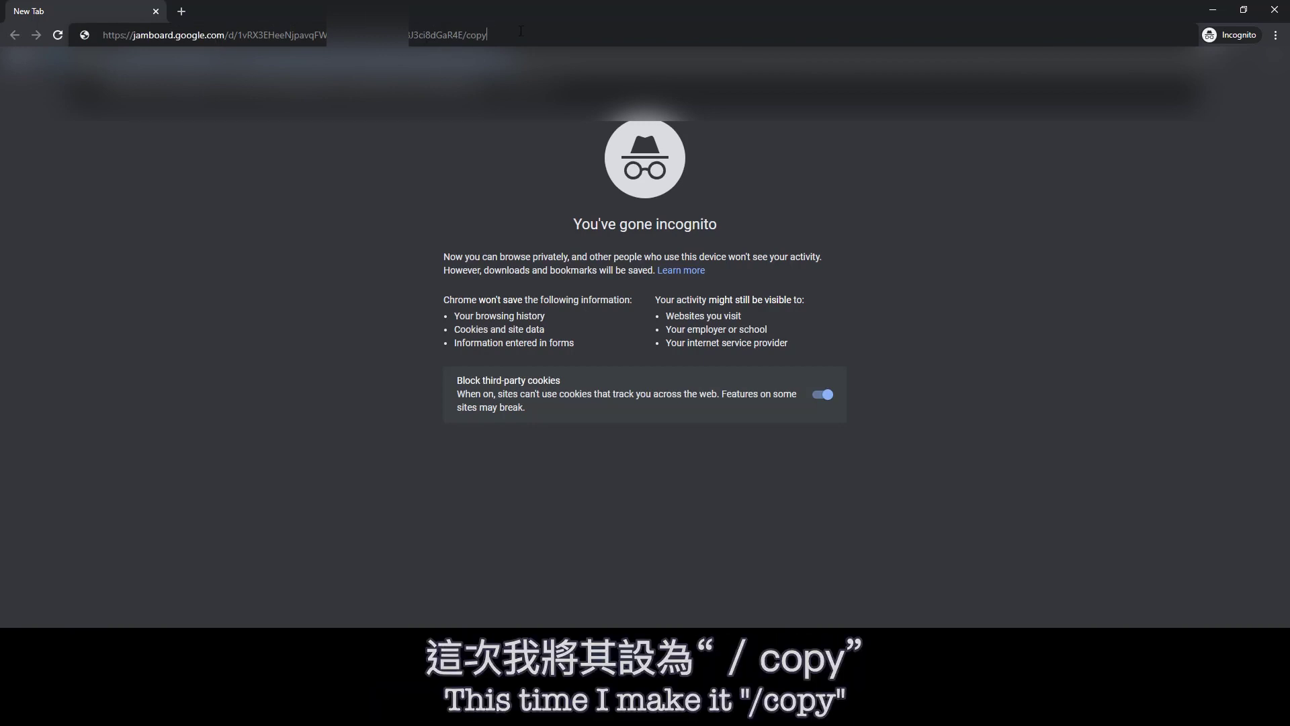
key(Return)
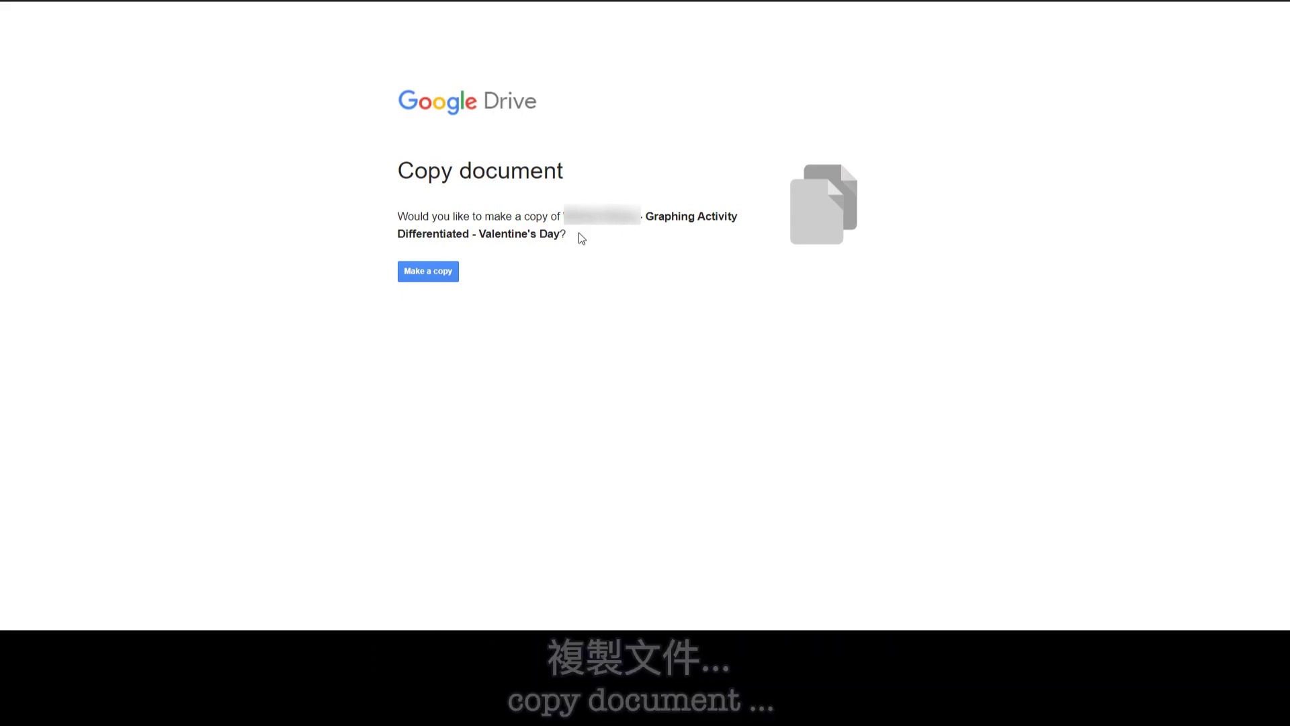
Make a copy of the Valentine's Day Jamboard from the Copy document page.
click(456, 279)
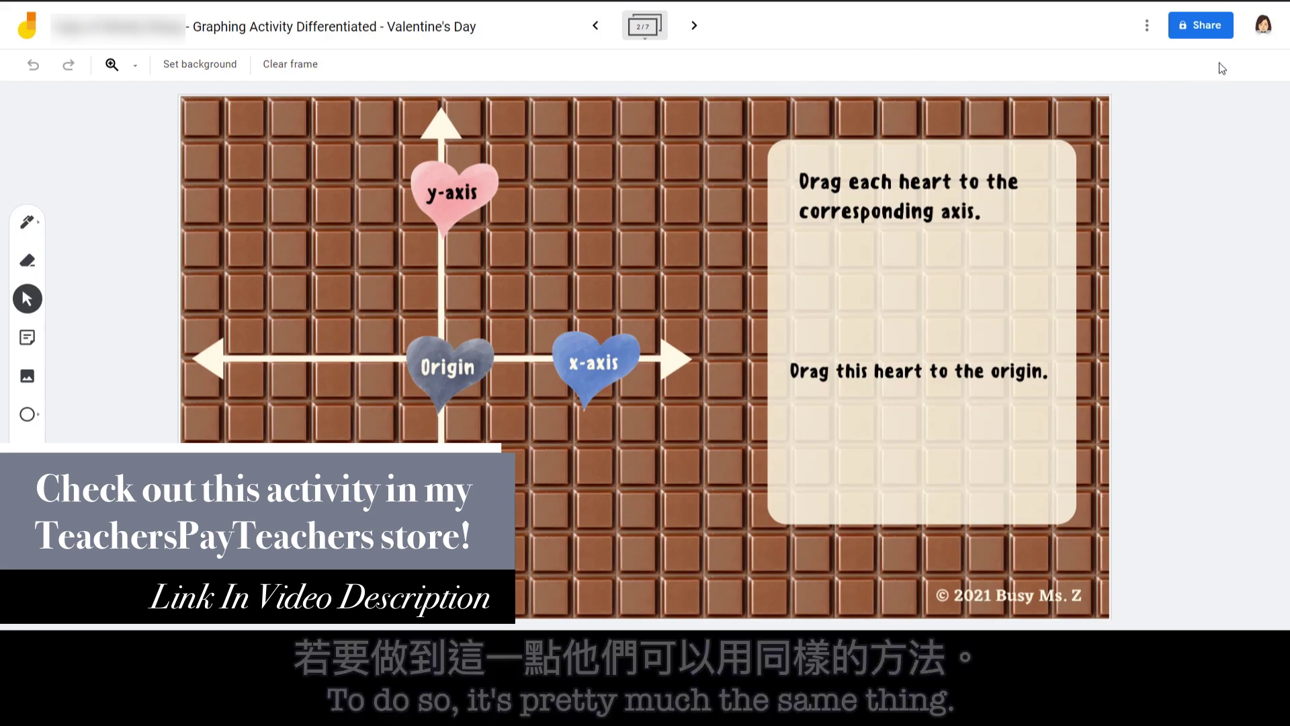
Change the copied Jamboard's link access to 'Anyone with the link' as Editor, then copy the link.
click(1200, 25)
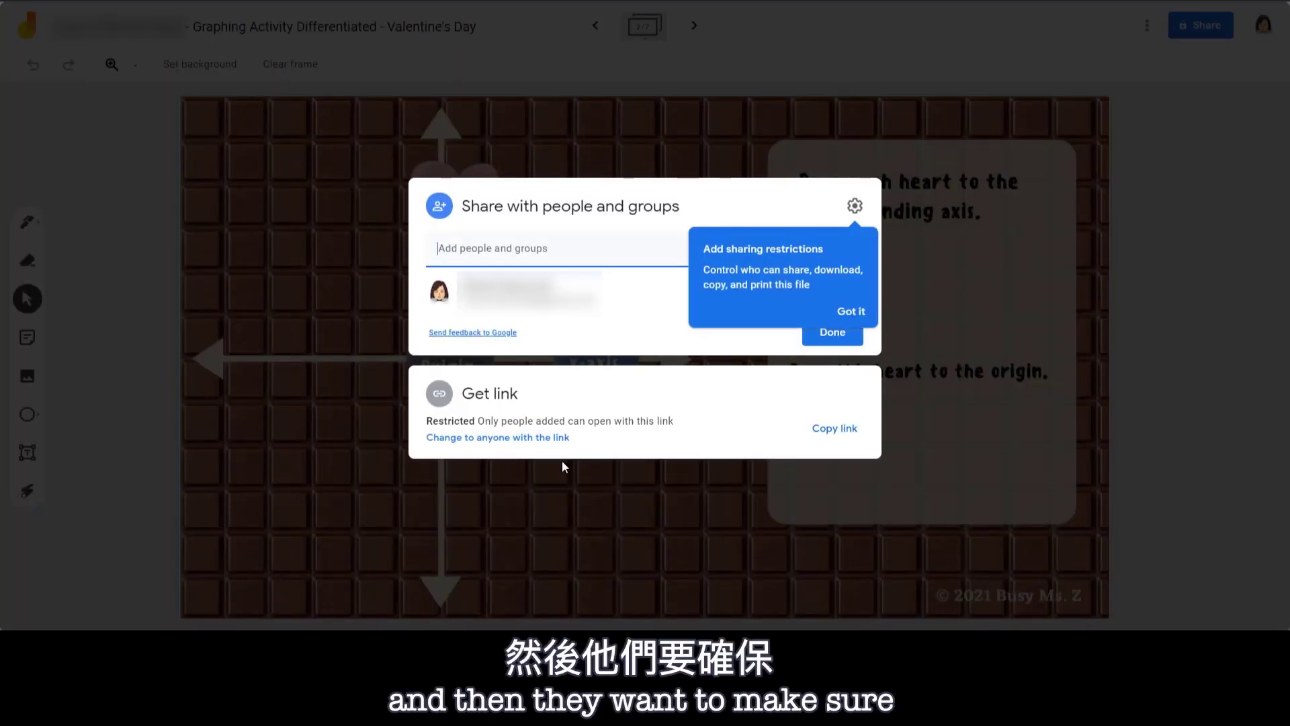
click(548, 438)
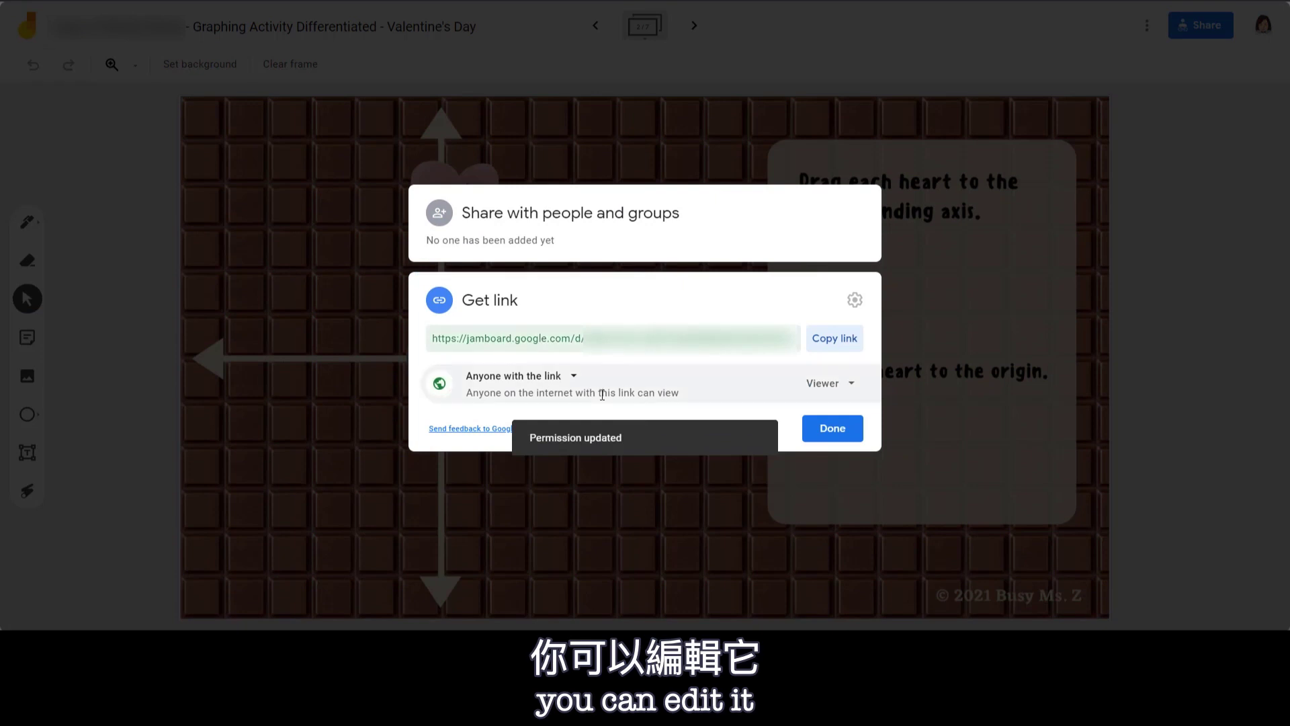
click(831, 397)
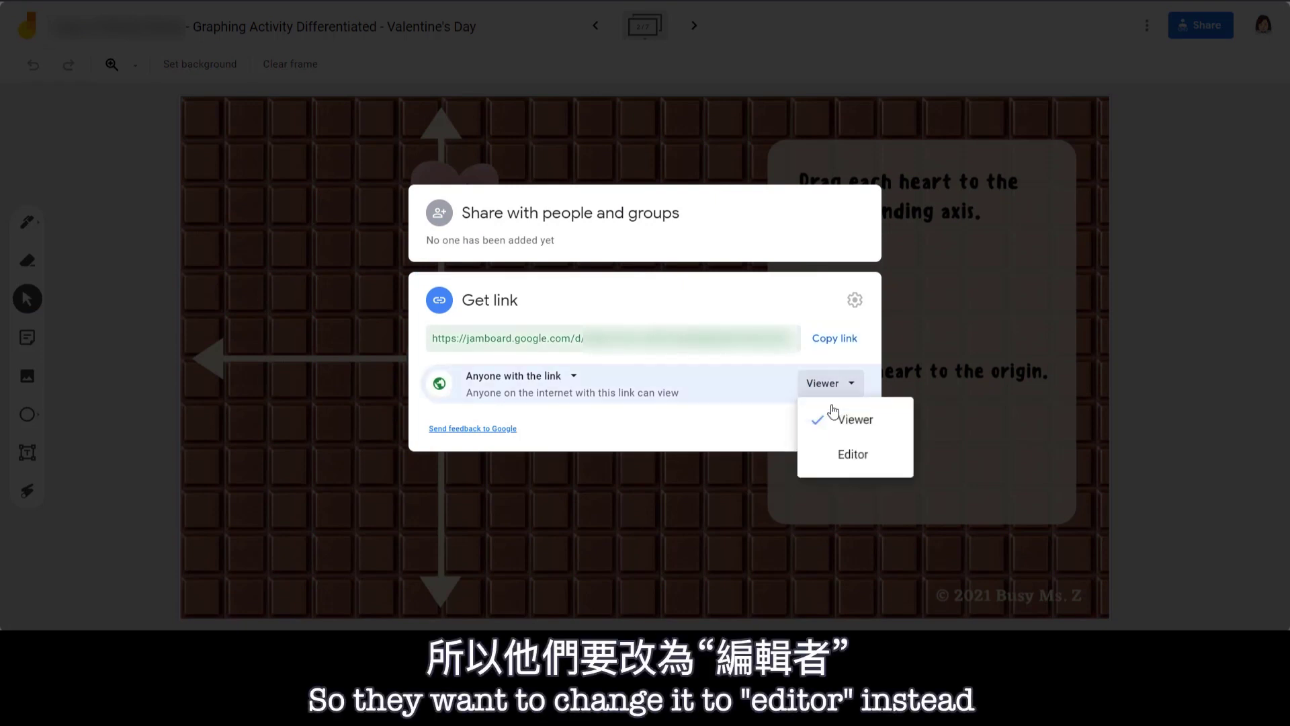
click(834, 457)
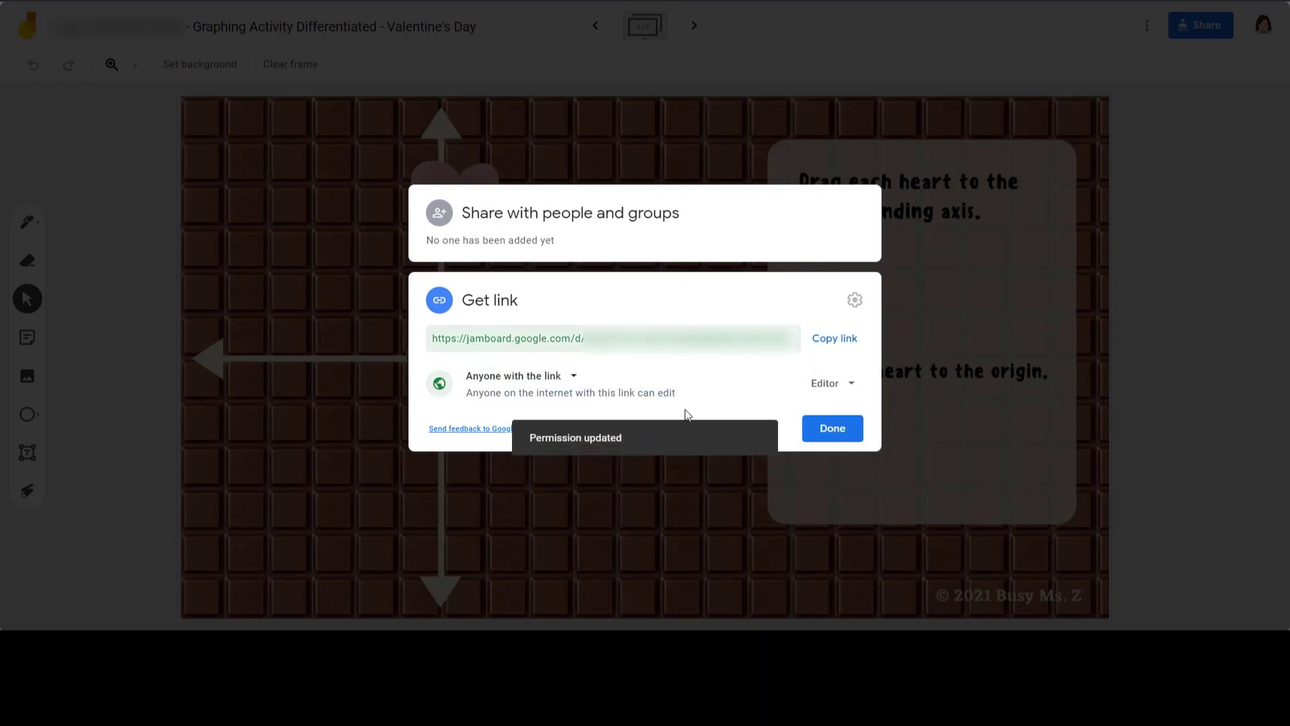
click(831, 342)
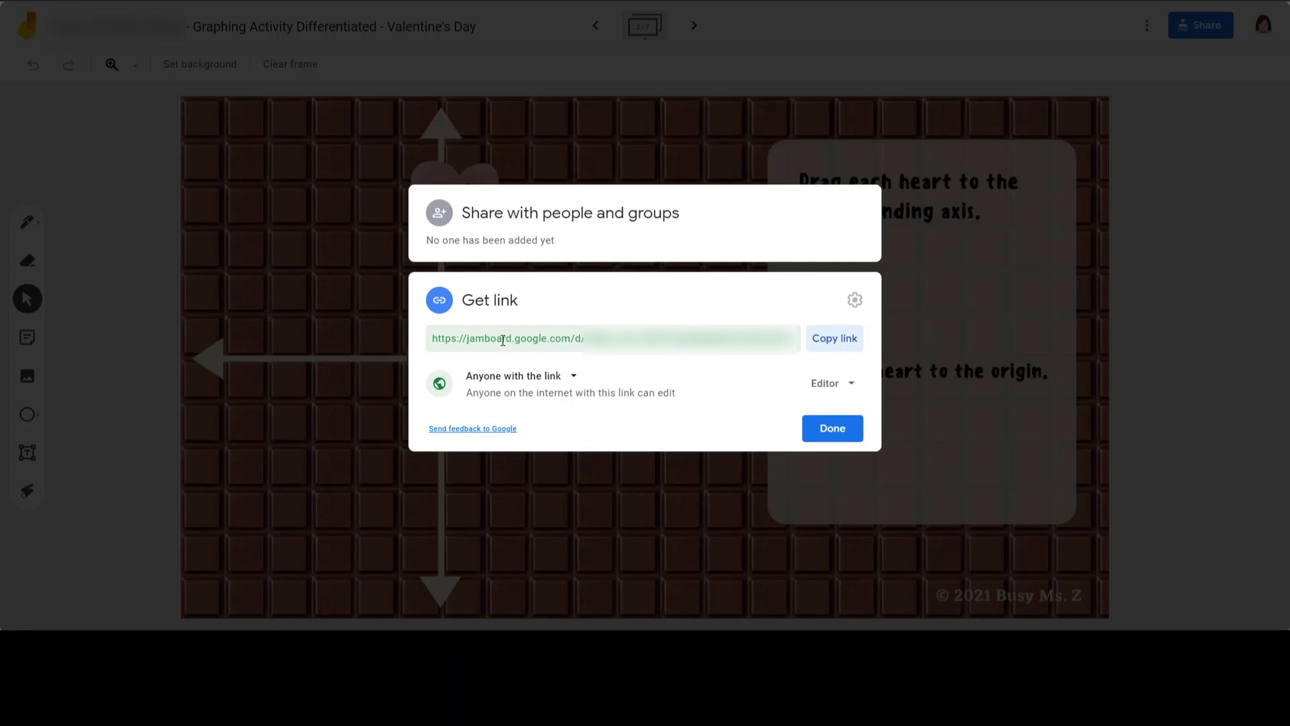
click(840, 430)
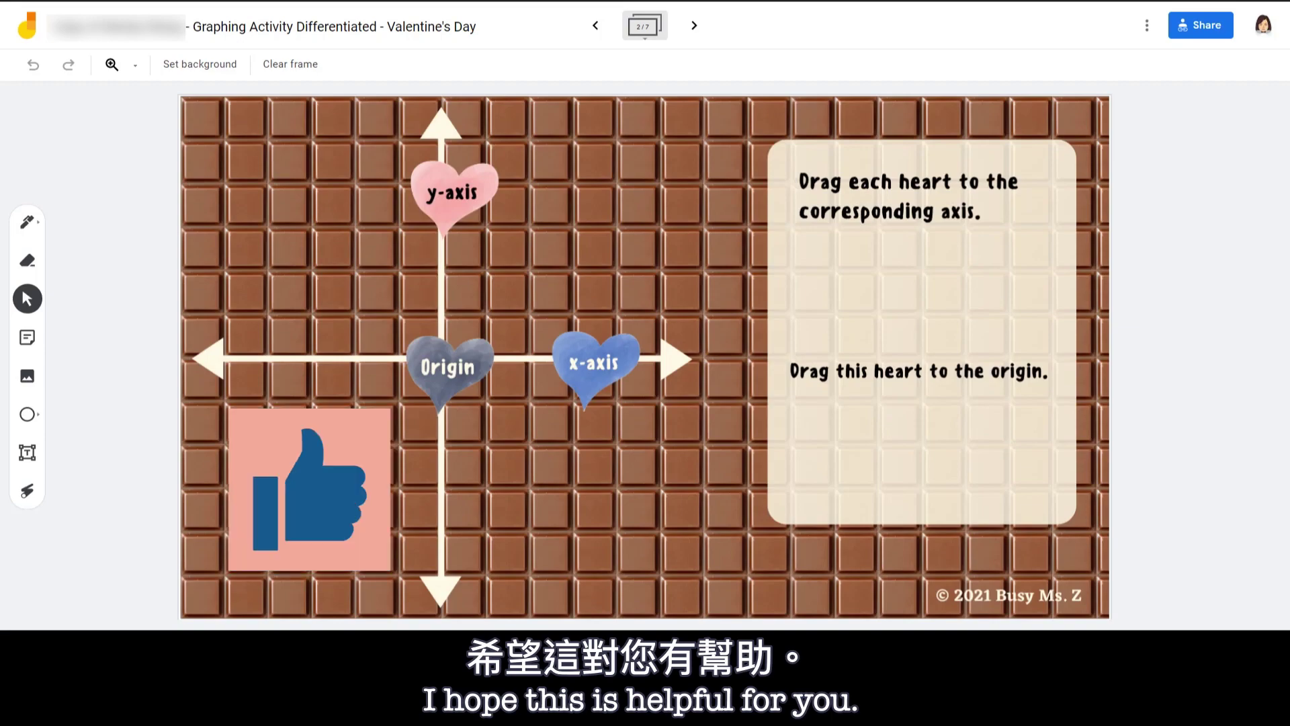